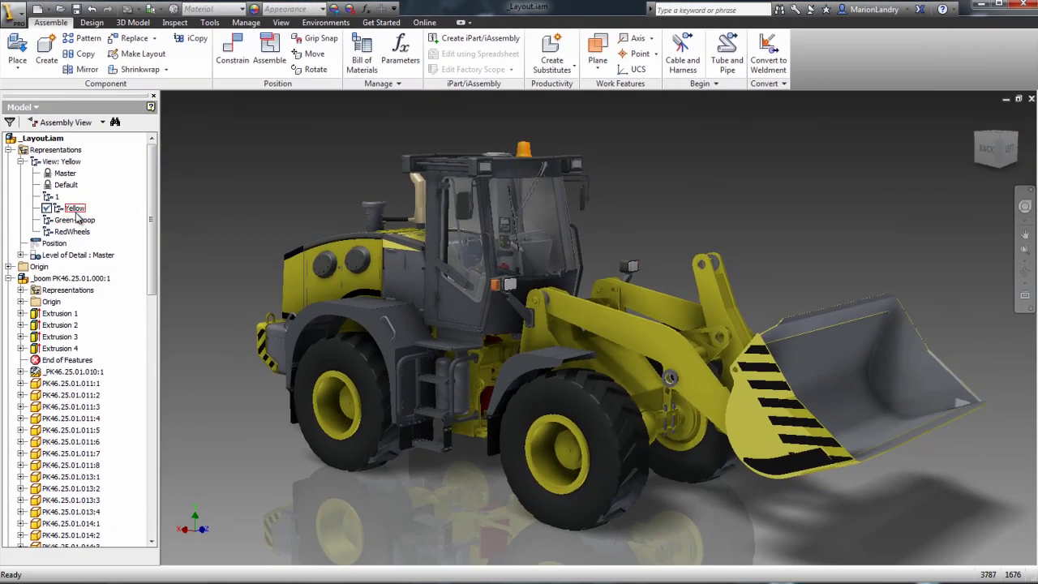
Apply the RedWheels design view to the loader after trying Green-Scoop.
{"action": "double_click", "coordinate": [77, 219]}
{"action": "double_click", "coordinate": [81, 231]}
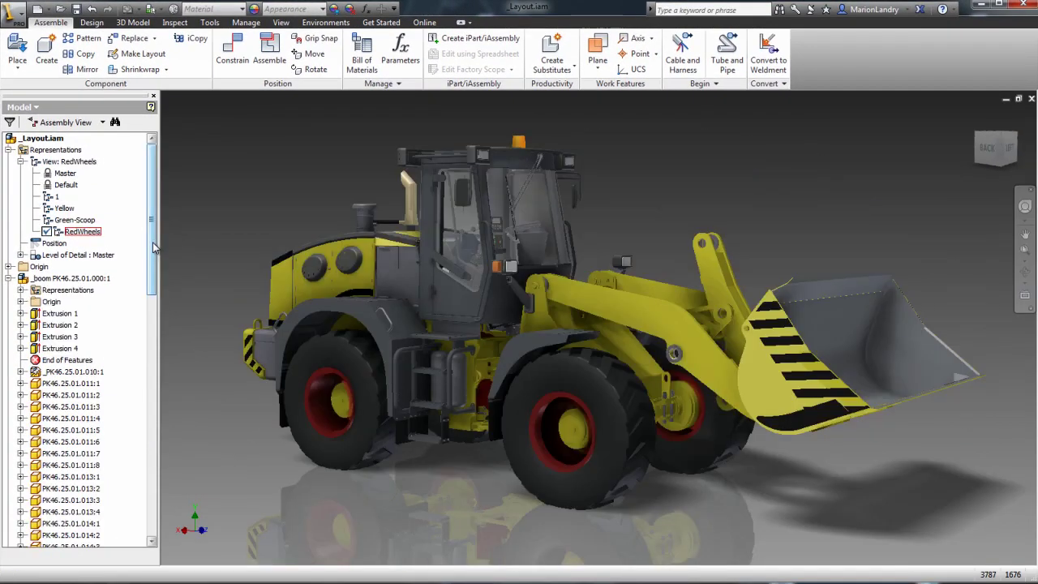
{"action": "left_click_drag", "start_coordinate": [153, 248], "coordinate": [155, 419]}
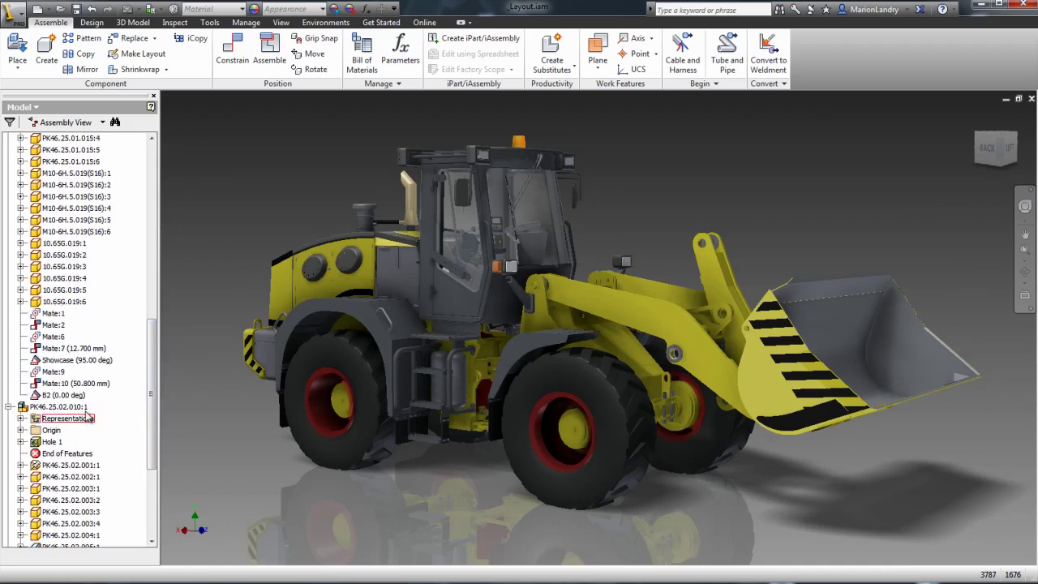
Drive the B2 angle constraint 0–30 degrees to raise the bucket, then reverse it.
{"action": "left_click", "coordinate": [77, 396]}
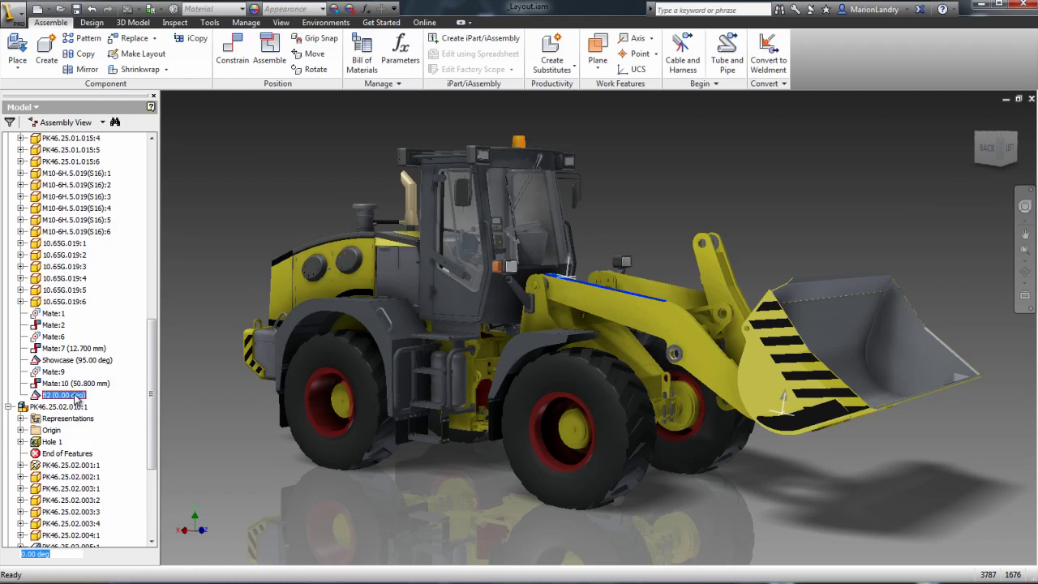
{"action": "right_click", "coordinate": [77, 397]}
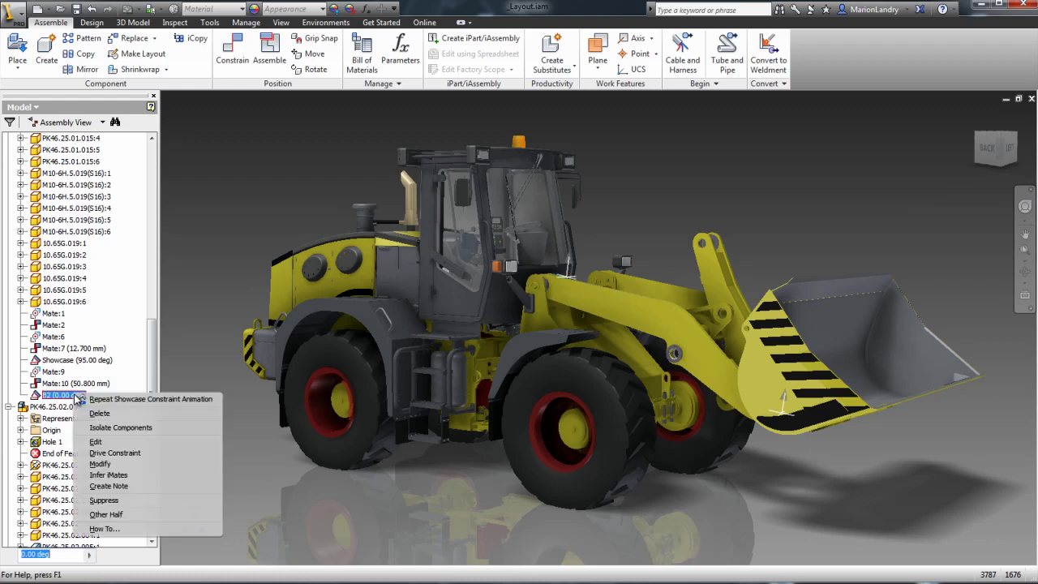
{"action": "left_click", "coordinate": [95, 453]}
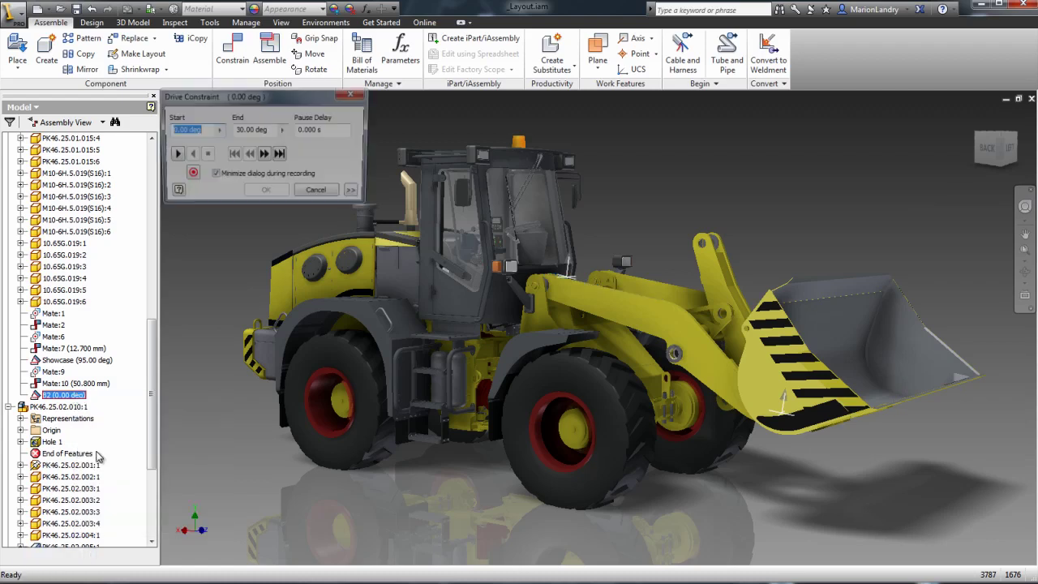
{"action": "left_click", "coordinate": [174, 154]}
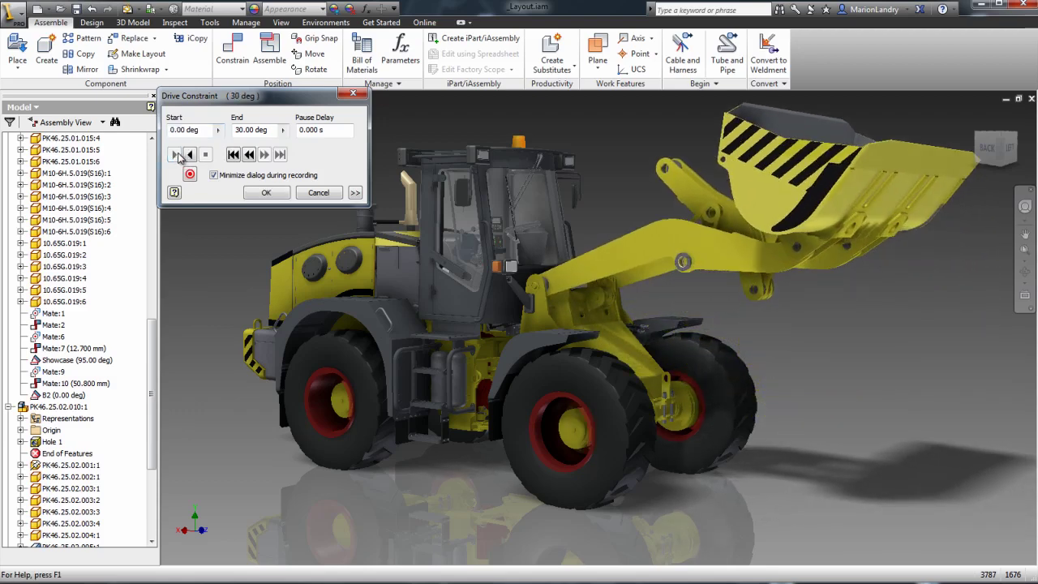
{"action": "left_click", "coordinate": [189, 154]}
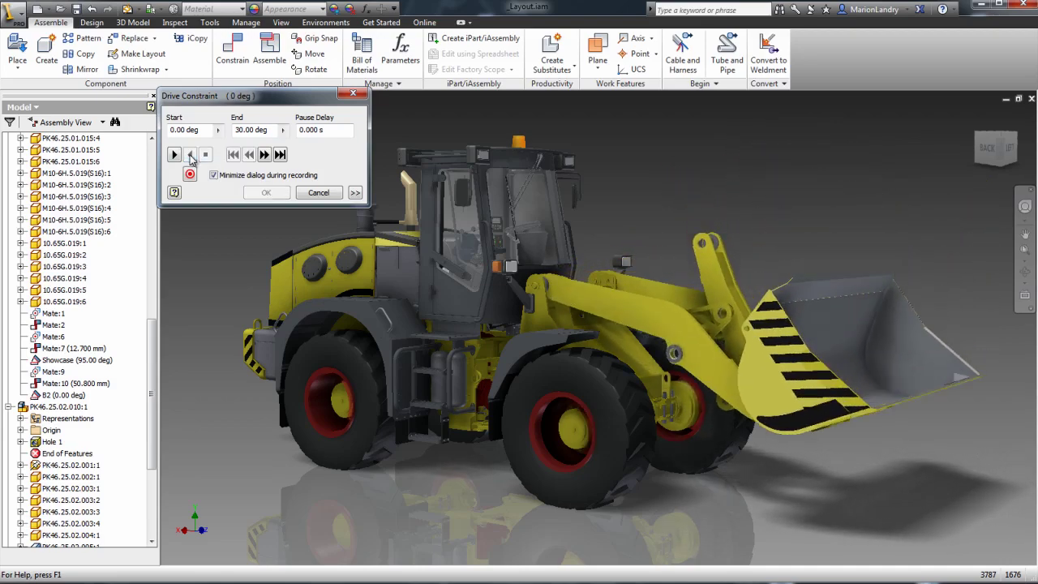
Close the constraint test and run the Showcase Constraint Animation suite workflow.
{"action": "left_click", "coordinate": [317, 192]}
{"action": "left_click", "coordinate": [12, 13]}
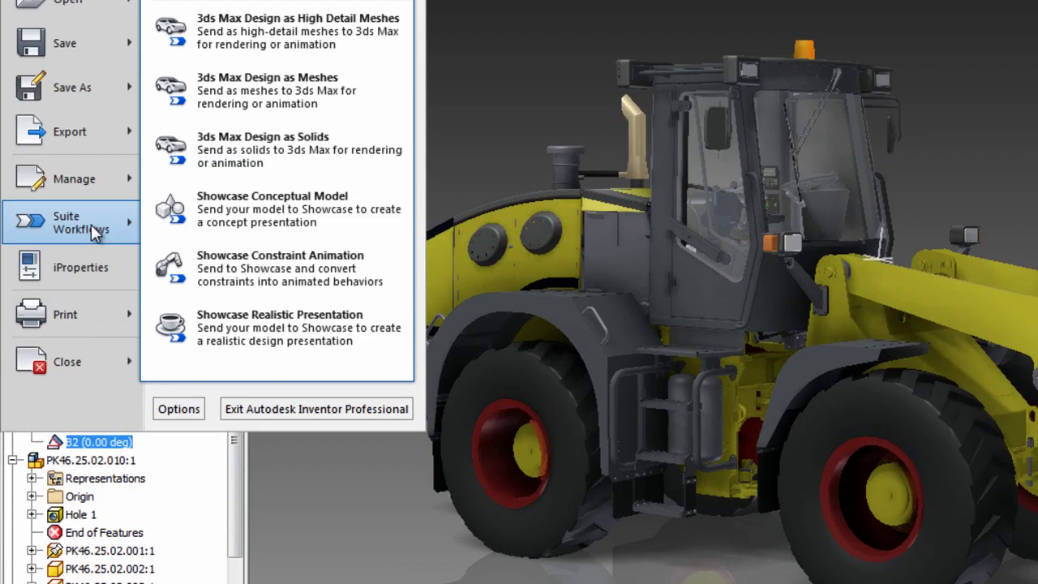
{"action": "left_click", "coordinate": [263, 266]}
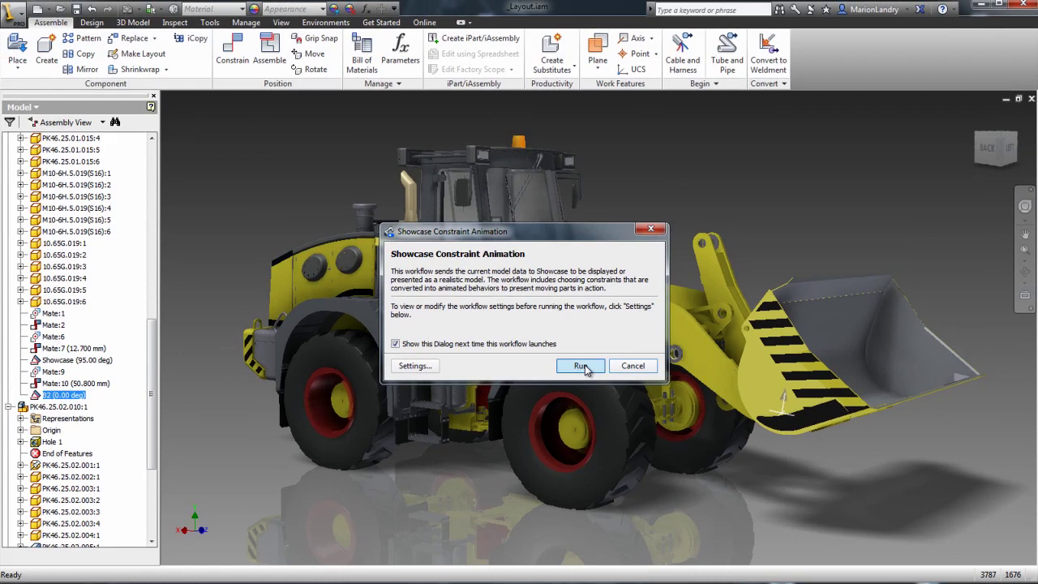
{"action": "left_click", "coordinate": [586, 369]}
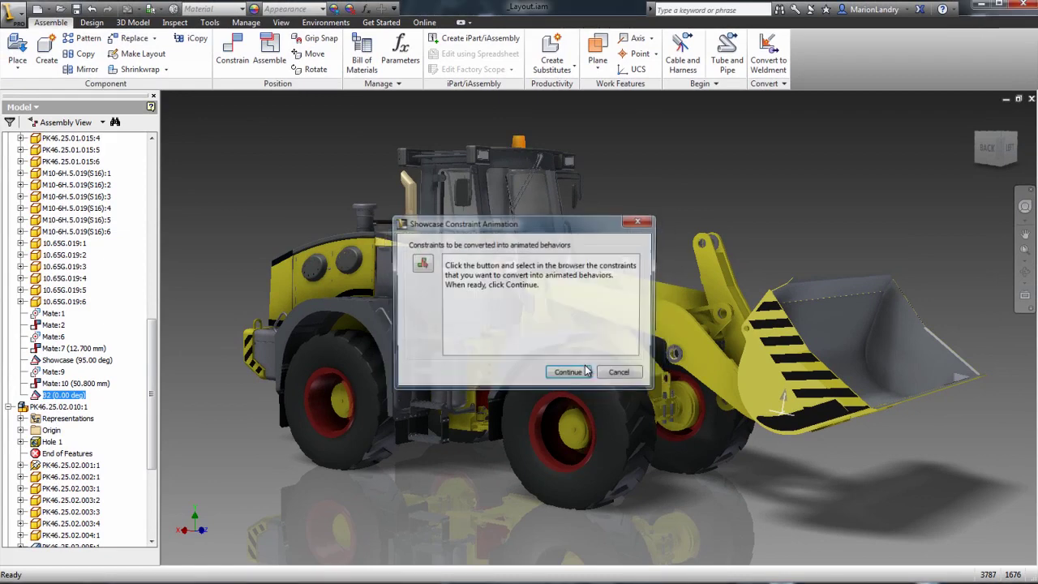
Select the B2 and Showcase constraints for conversion and send the loader to Showcase.
{"action": "left_click", "coordinate": [421, 264]}
{"action": "left_click", "coordinate": [47, 395]}
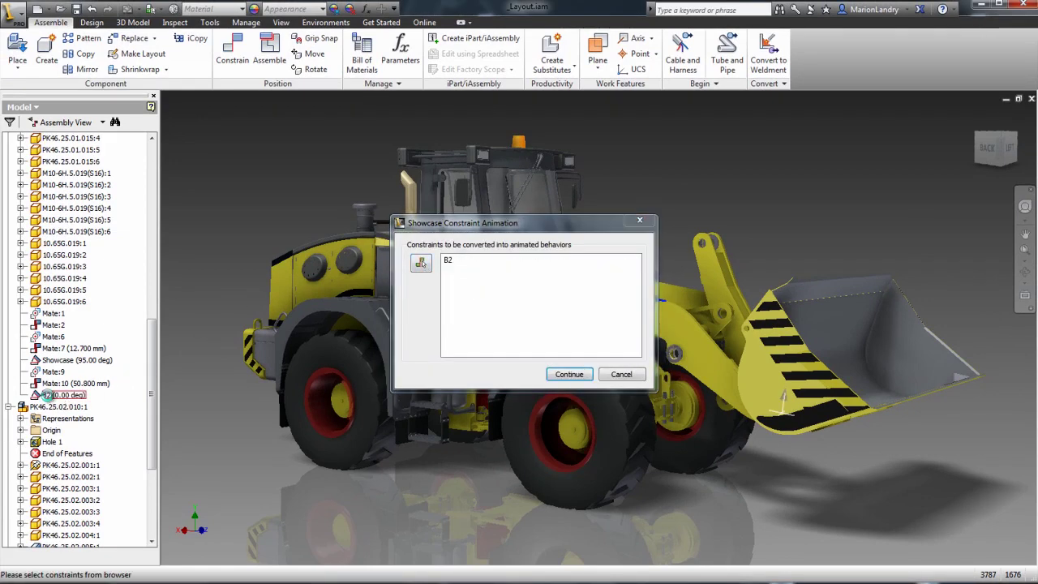
{"action": "left_click_drag", "start_coordinate": [154, 374], "coordinate": [156, 436]}
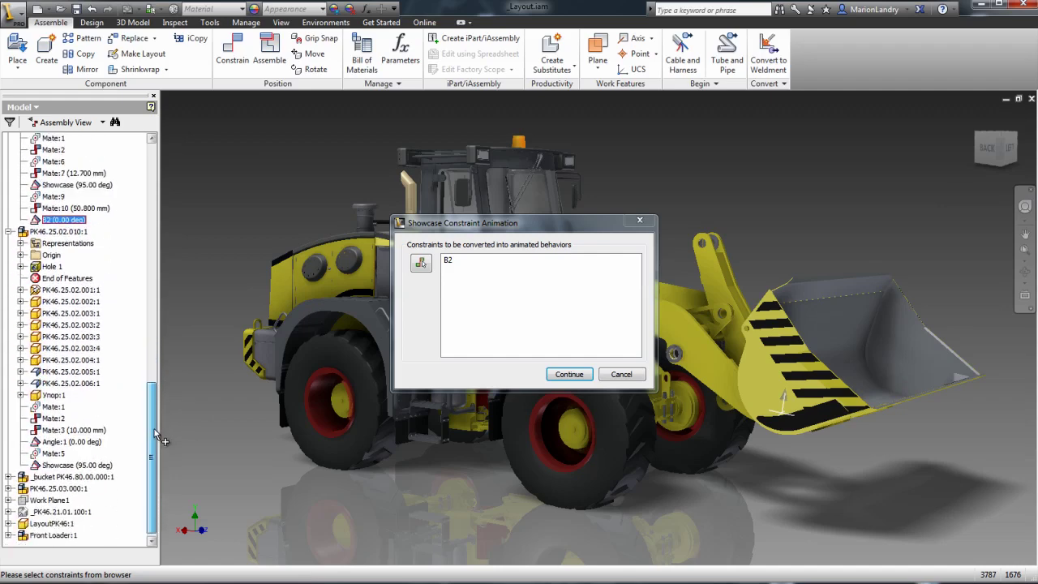
{"action": "left_click", "coordinate": [70, 467]}
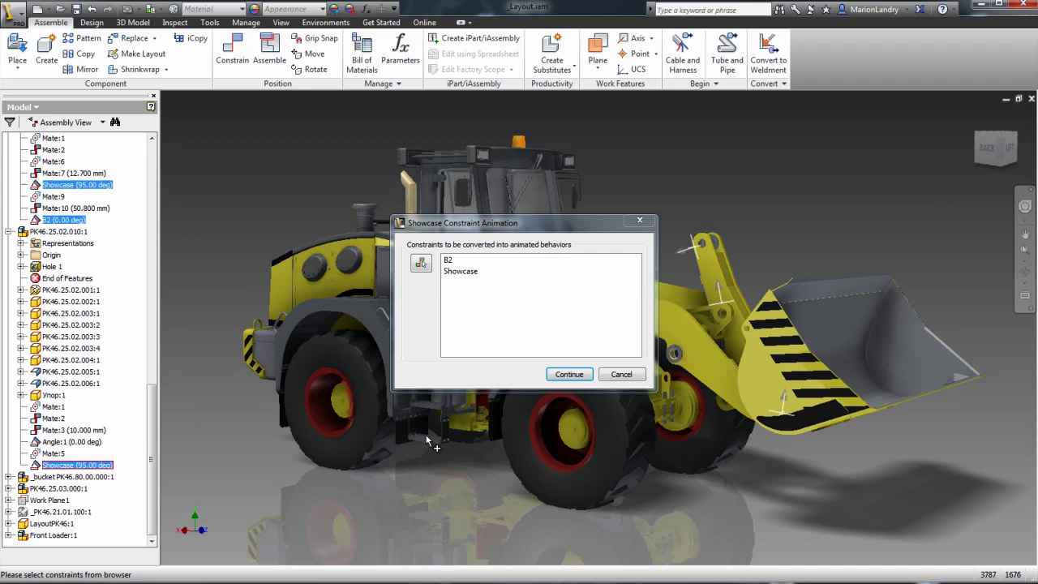
{"action": "left_click", "coordinate": [563, 376]}
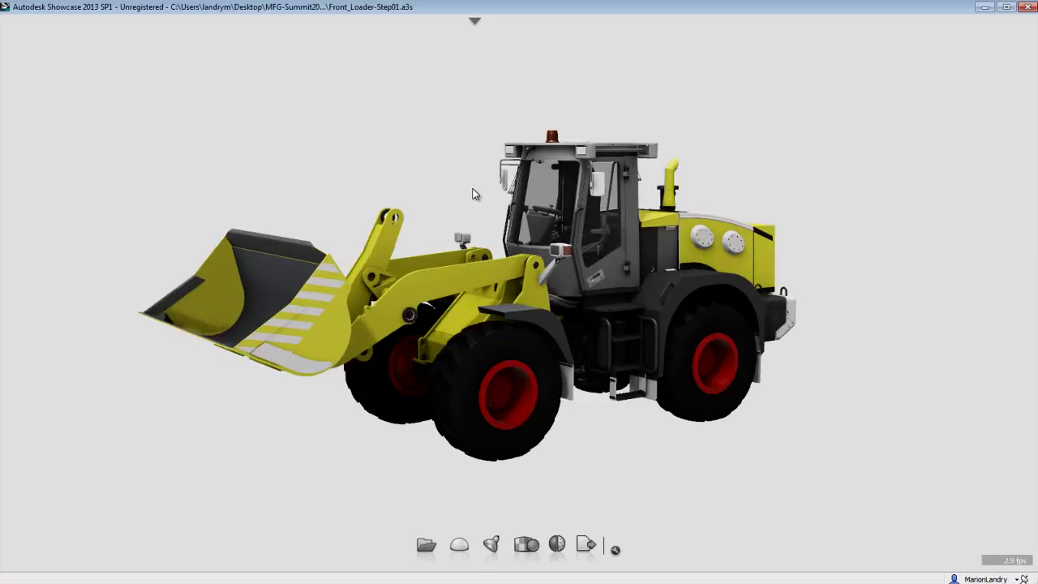
Play the Showcase behavior from the Behaviors panel, then rewind the arm to its lowered start.
{"action": "scroll", "coordinate": [475, 194], "scroll_direction": "up", "scroll_amount": 2}
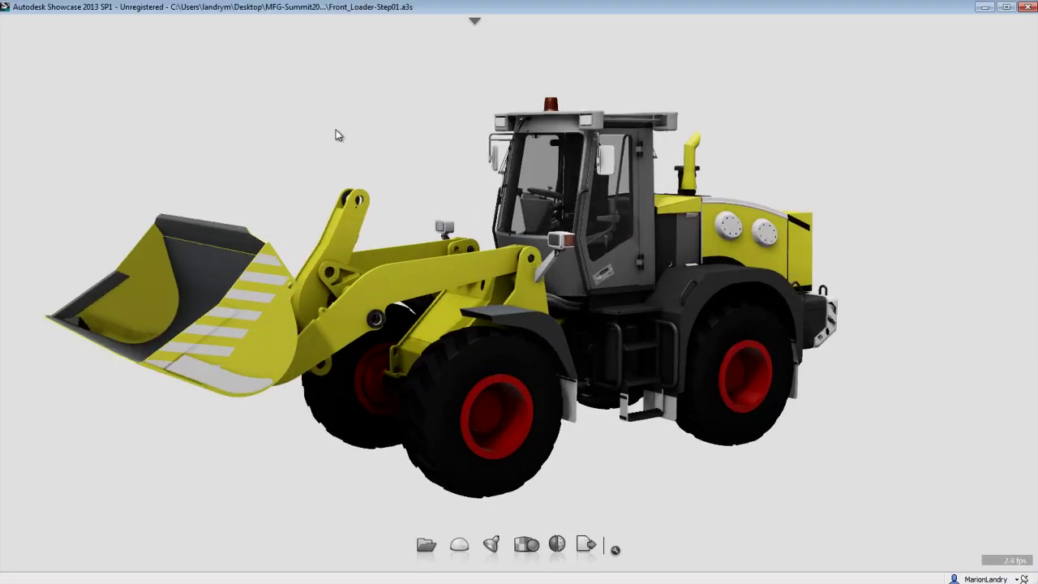
{"action": "key", "text": "b"}
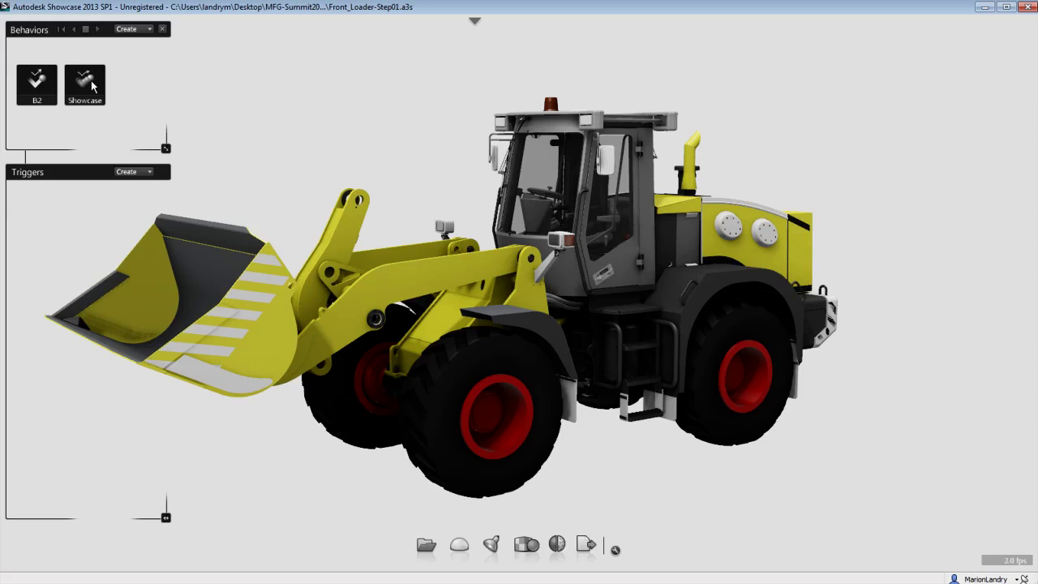
{"action": "right_click", "coordinate": [92, 86]}
{"action": "left_click", "coordinate": [118, 89]}
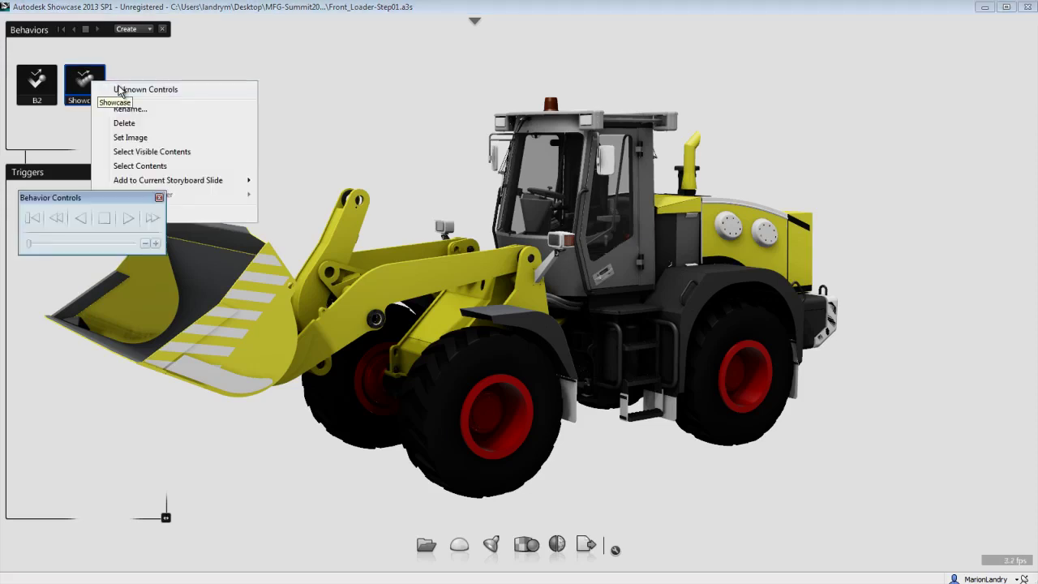
{"action": "left_click", "coordinate": [127, 219]}
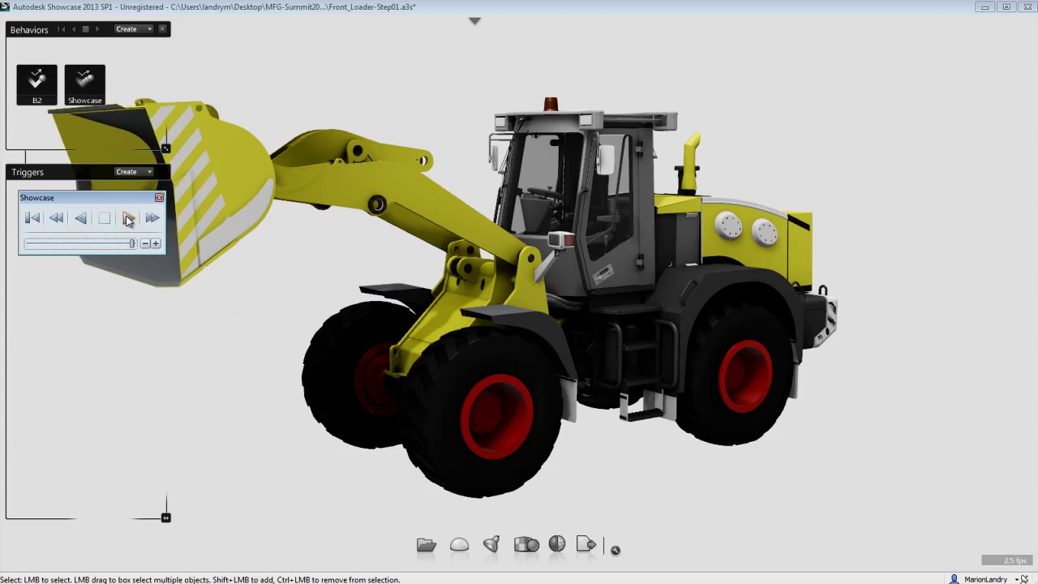
{"action": "left_click", "coordinate": [82, 219]}
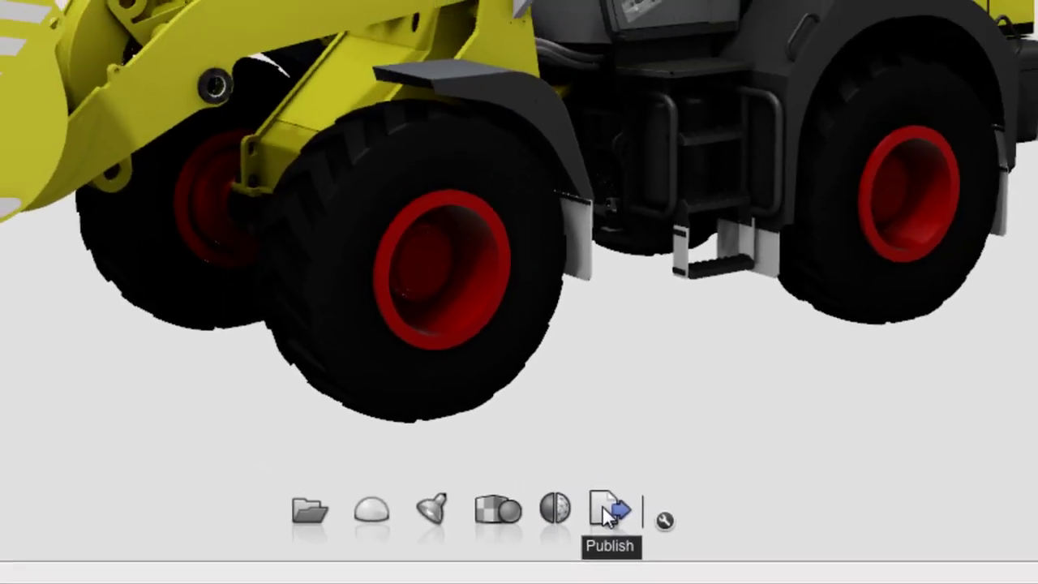
Apply the Daylight lighting environment to the scene.
{"action": "left_click", "coordinate": [318, 509]}
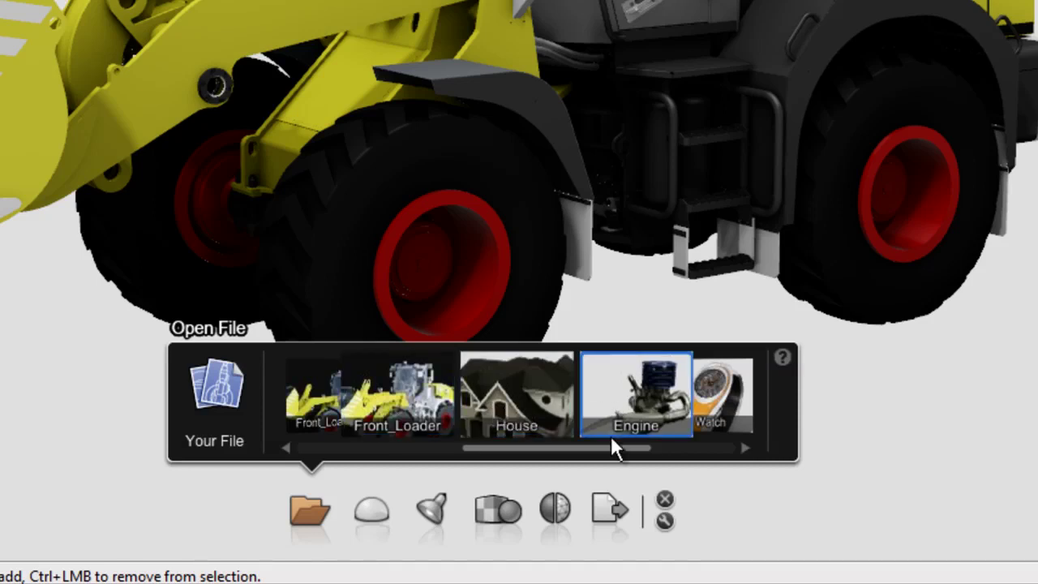
{"action": "left_click_drag", "start_coordinate": [607, 448], "coordinate": [681, 449]}
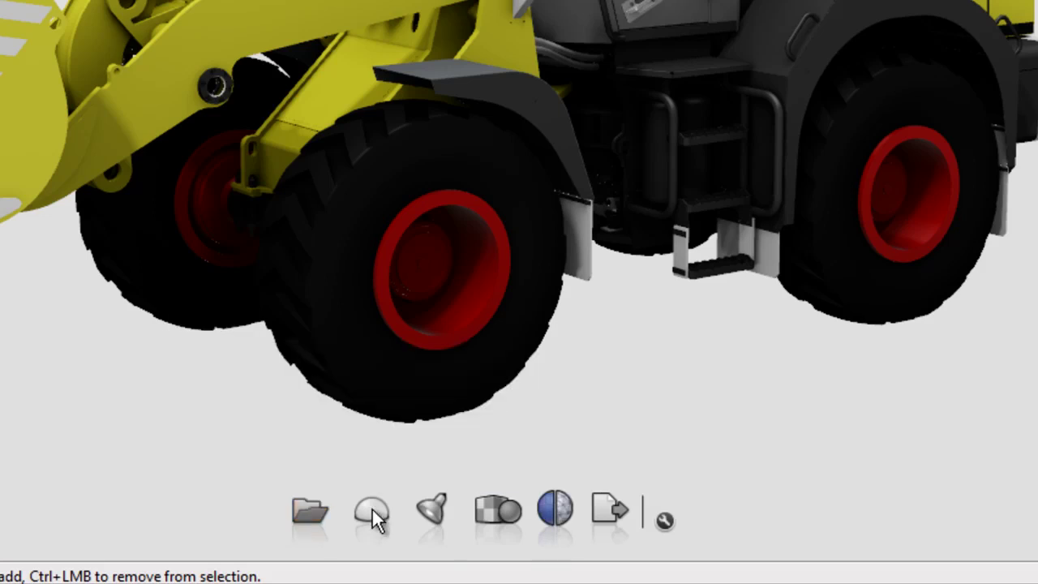
{"action": "left_click", "coordinate": [372, 509]}
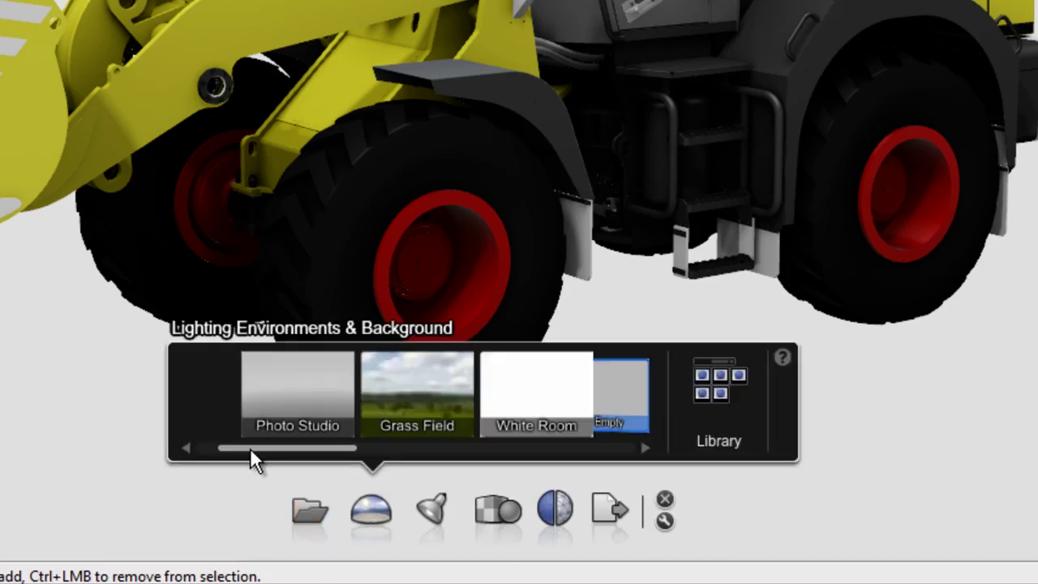
{"action": "left_click_drag", "start_coordinate": [250, 451], "coordinate": [305, 453]}
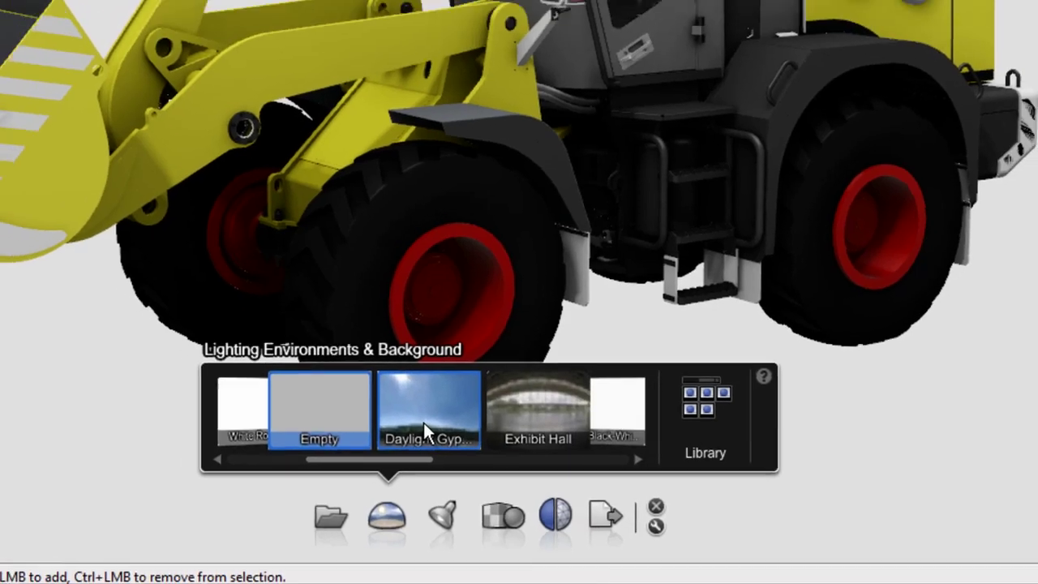
{"action": "left_click", "coordinate": [423, 422]}
Apply the Docks environment from the library, after trying a night environment.
{"action": "left_click", "coordinate": [649, 485]}
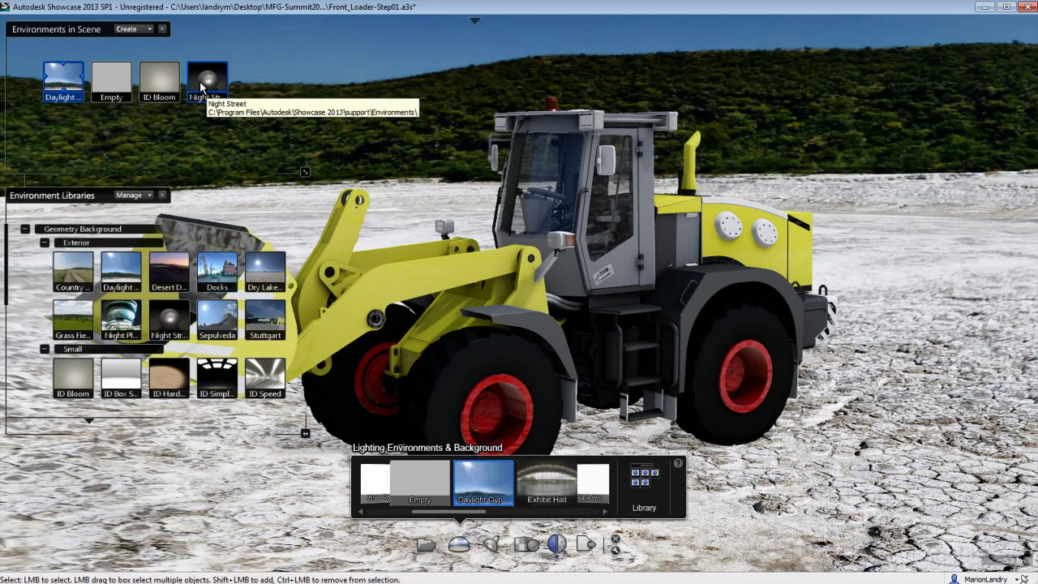
{"action": "left_click", "coordinate": [202, 81]}
{"action": "double_click", "coordinate": [215, 272]}
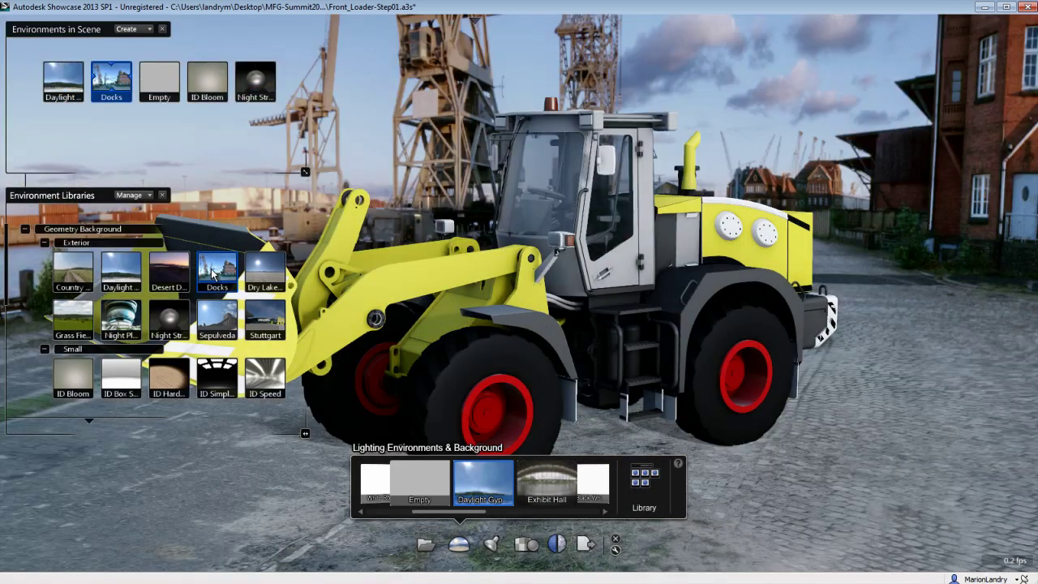
{"action": "left_click", "coordinate": [149, 29]}
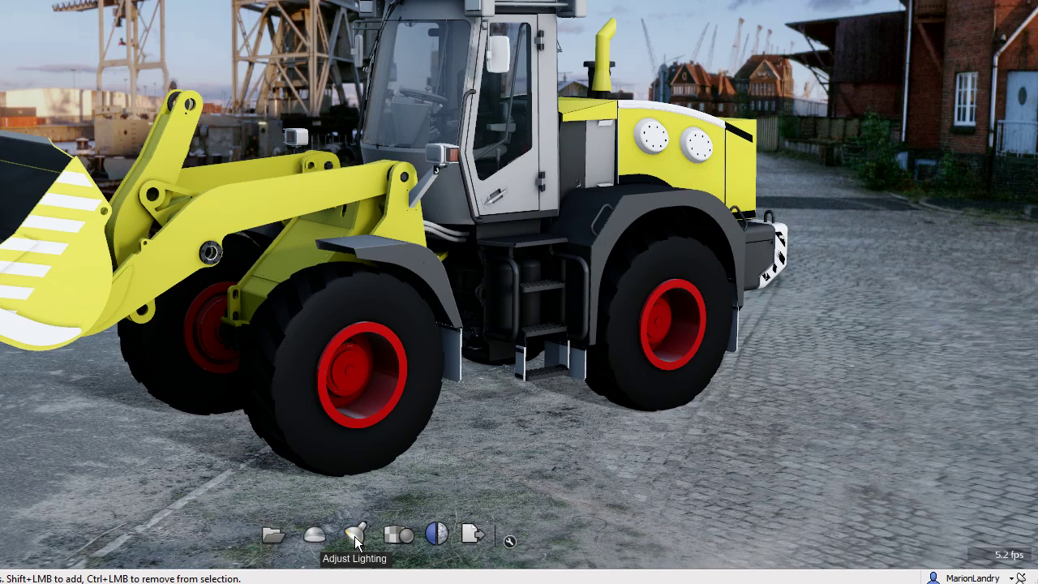
{"action": "left_click", "coordinate": [355, 536]}
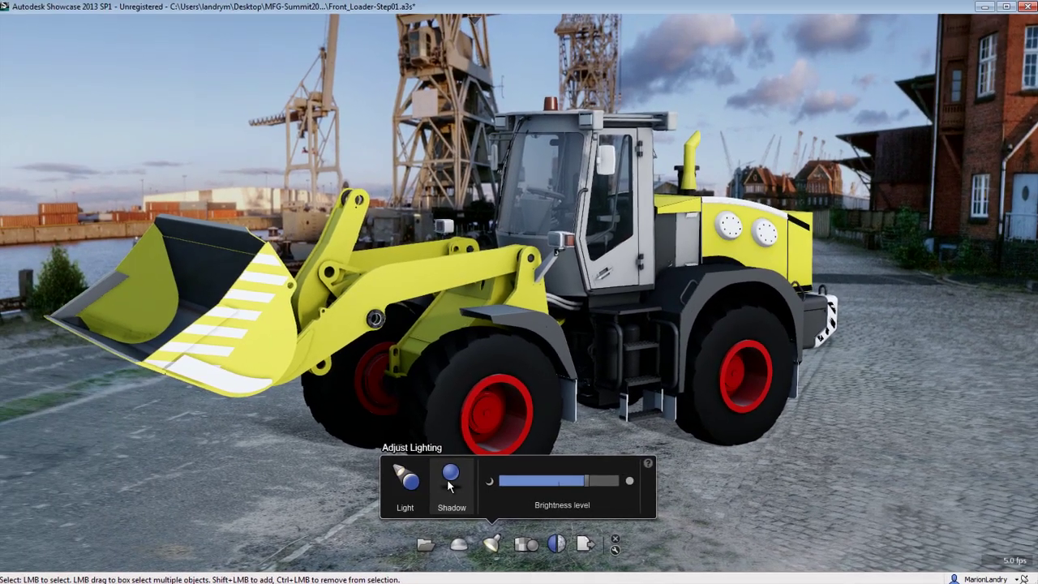
{"action": "left_click", "coordinate": [447, 484]}
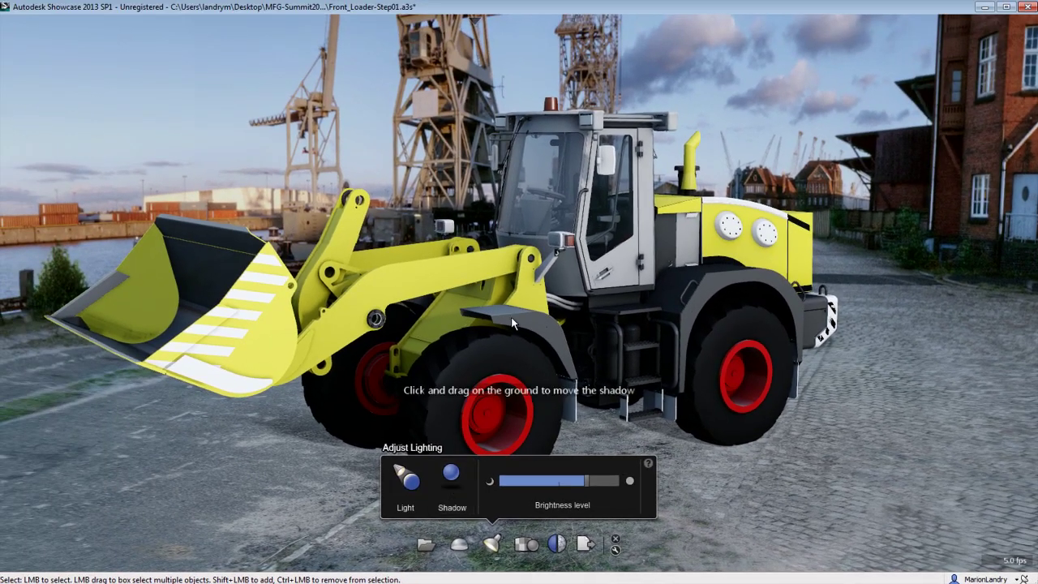
{"action": "left_click_drag", "start_coordinate": [519, 284], "coordinate": [488, 346]}
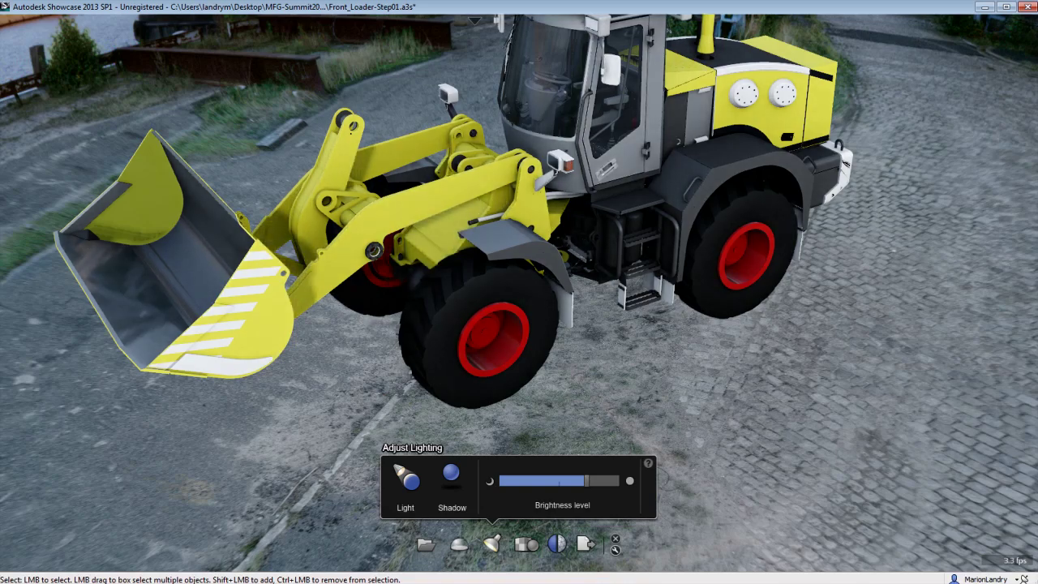
{"action": "left_click_drag", "start_coordinate": [587, 480], "coordinate": [577, 482]}
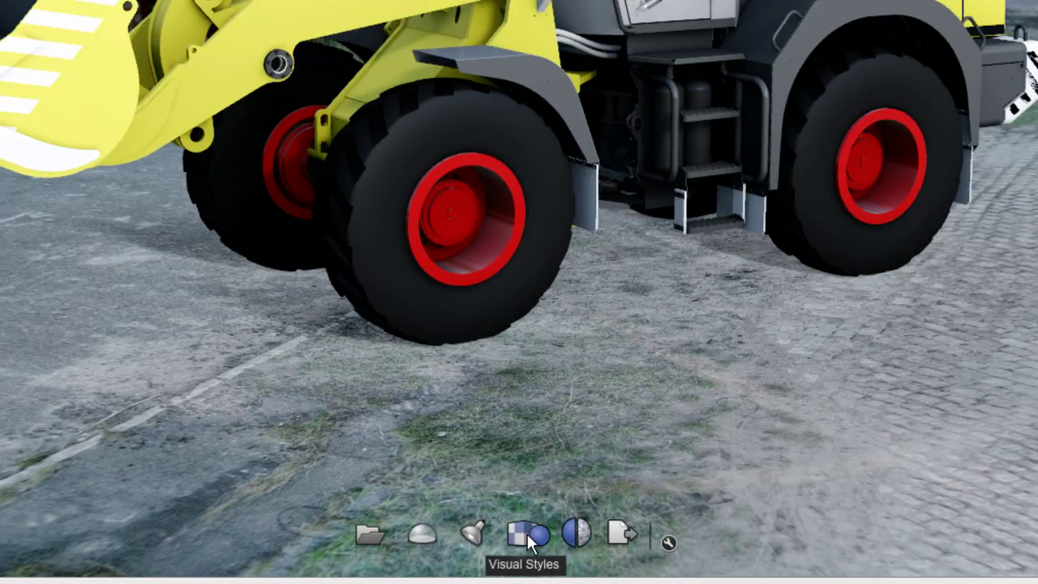
Switch the visual style to Shaded Texture and tumble around the loader.
{"action": "left_click", "coordinate": [527, 534]}
{"action": "left_click_drag", "start_coordinate": [380, 485], "coordinate": [411, 488]}
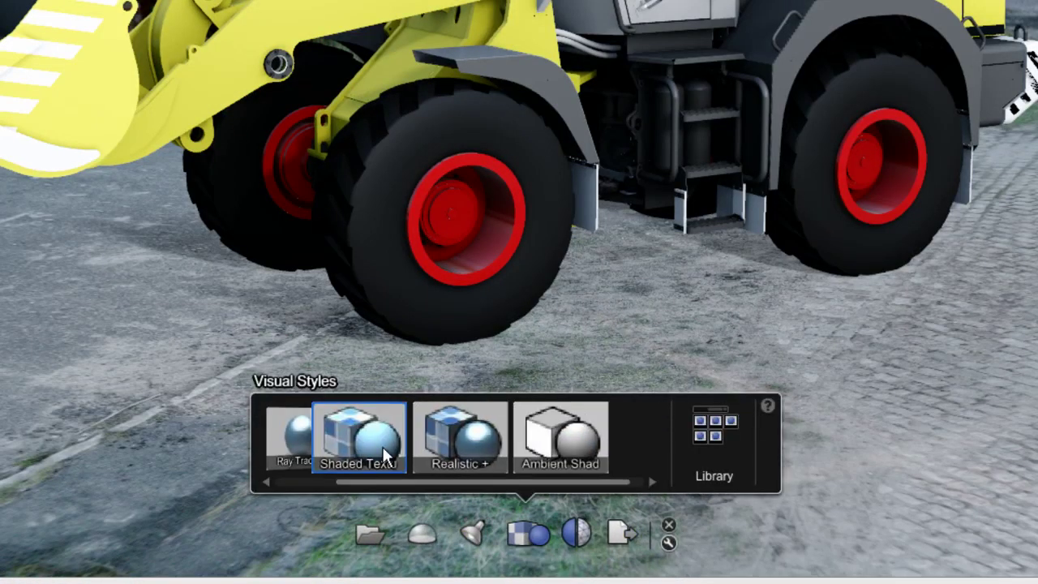
{"action": "left_click", "coordinate": [382, 444]}
{"action": "left_click_drag", "start_coordinate": [556, 227], "coordinate": [470, 235]}
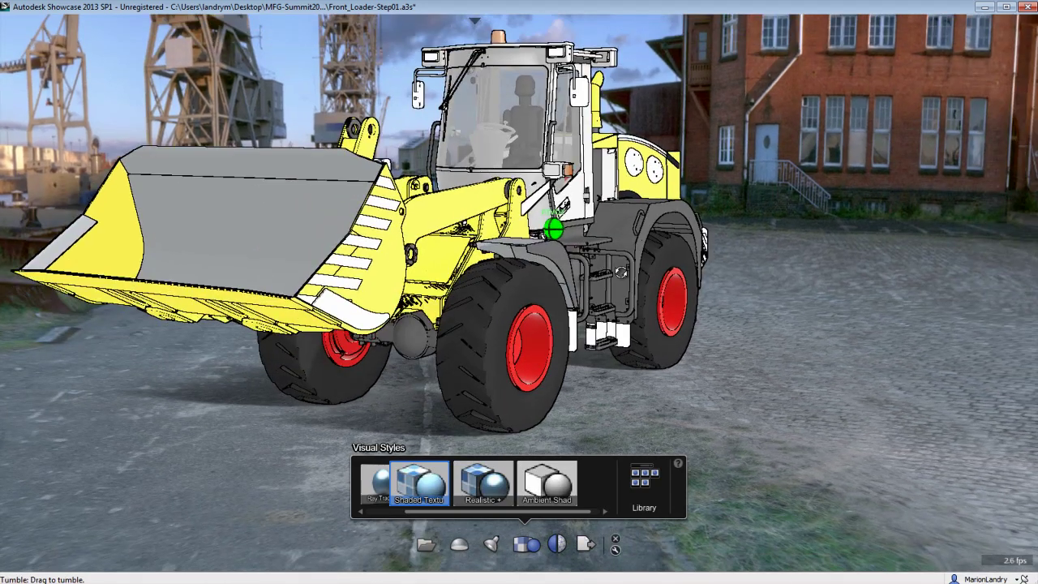
Switch to the Ambient Shadows style and turn the view to a new angle.
{"action": "left_click", "coordinate": [554, 485]}
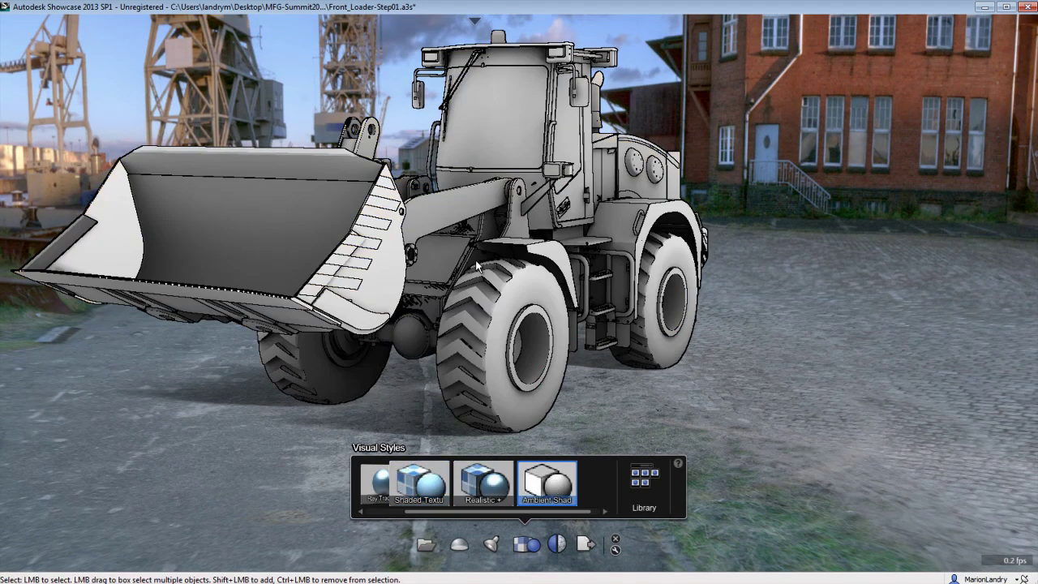
{"action": "left_click_drag", "start_coordinate": [625, 255], "coordinate": [487, 300]}
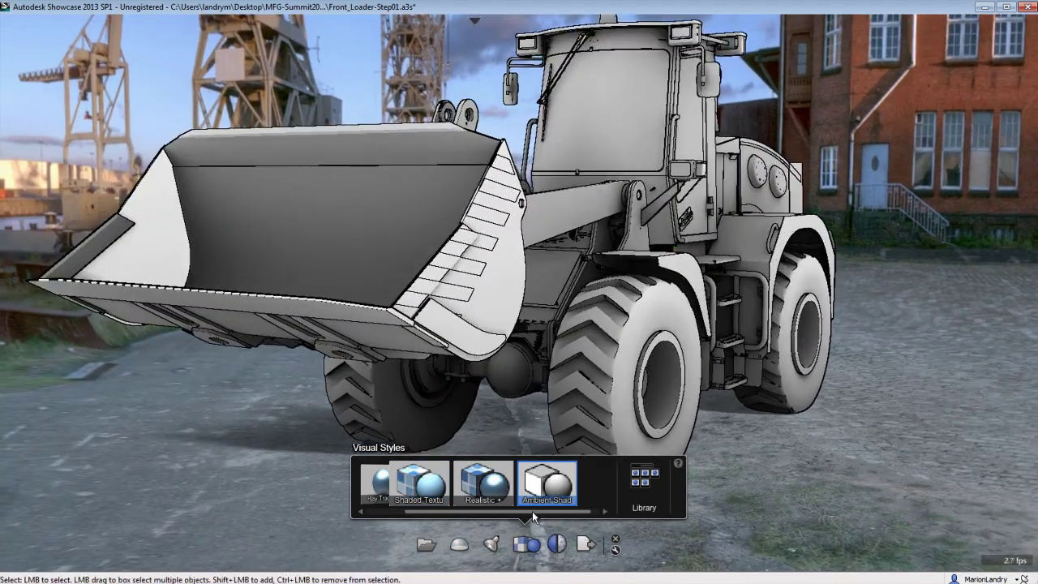
{"action": "left_click_drag", "start_coordinate": [532, 511], "coordinate": [425, 515]}
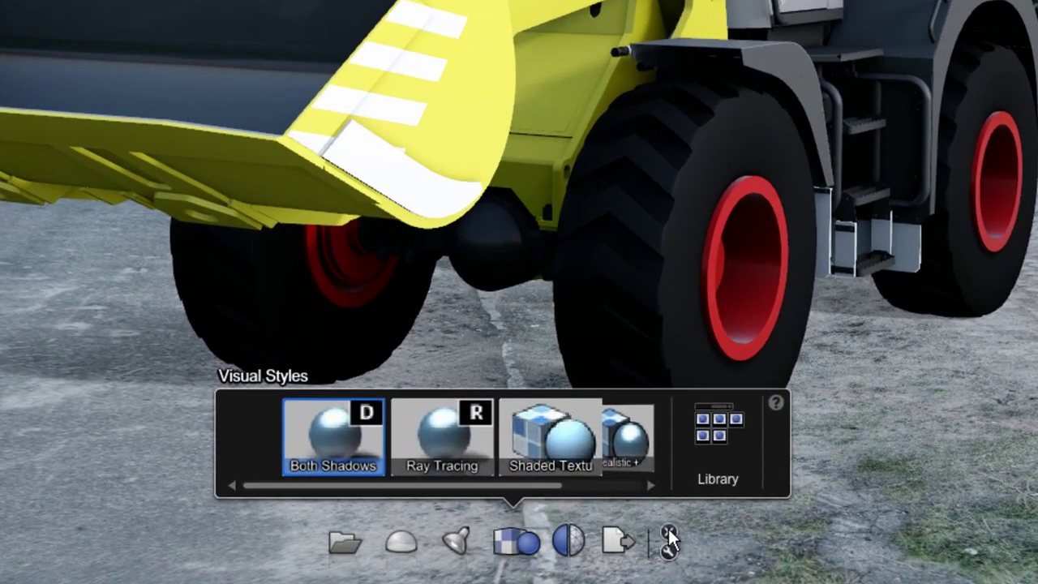
{"action": "left_click", "coordinate": [567, 545]}
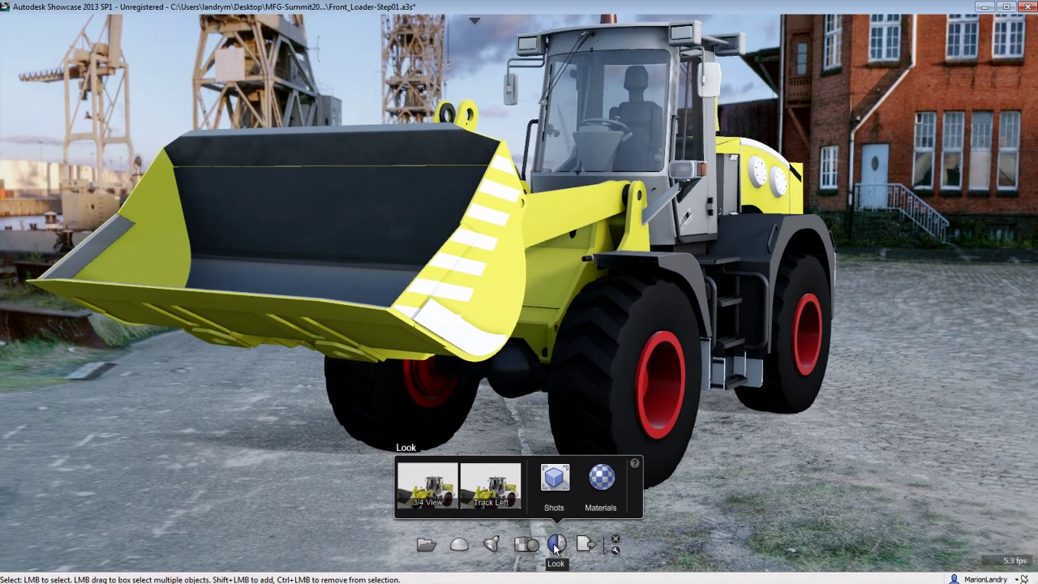
Move the camera to the 3/4 View shot, then Track Left, and list the shots.
{"action": "left_click", "coordinate": [422, 494]}
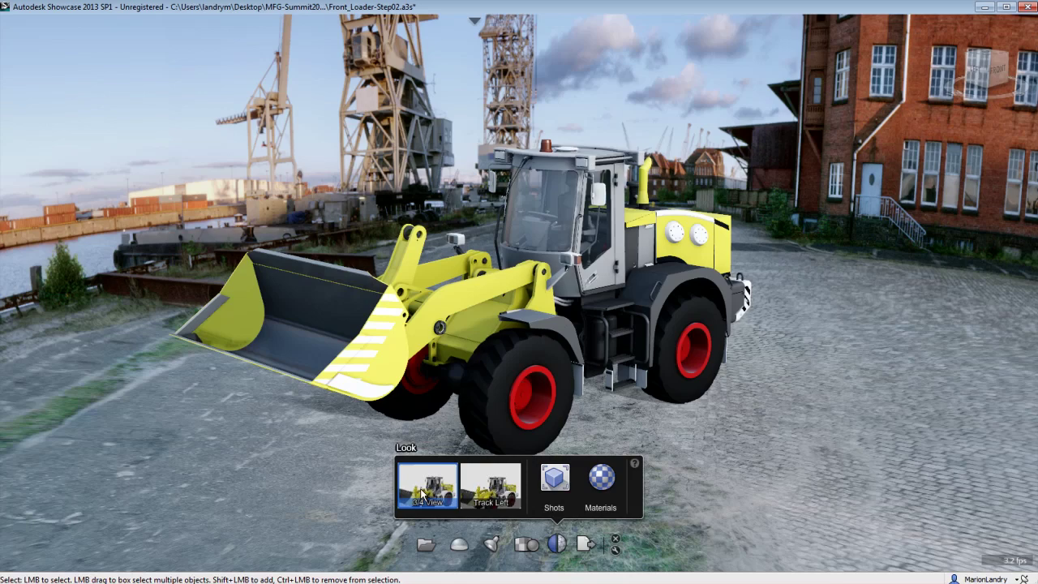
{"action": "left_click", "coordinate": [484, 496]}
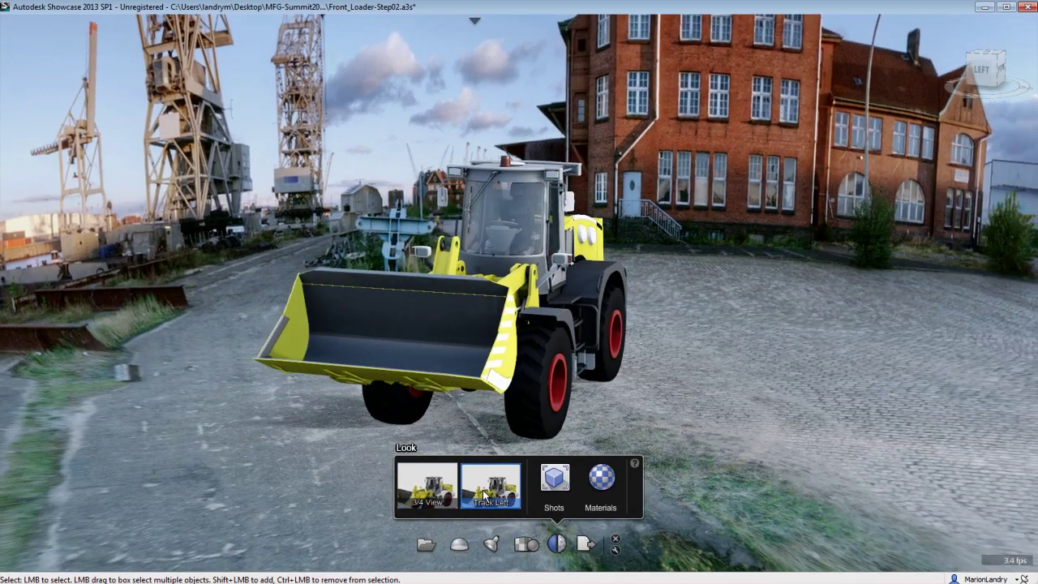
{"action": "left_click", "coordinate": [556, 487]}
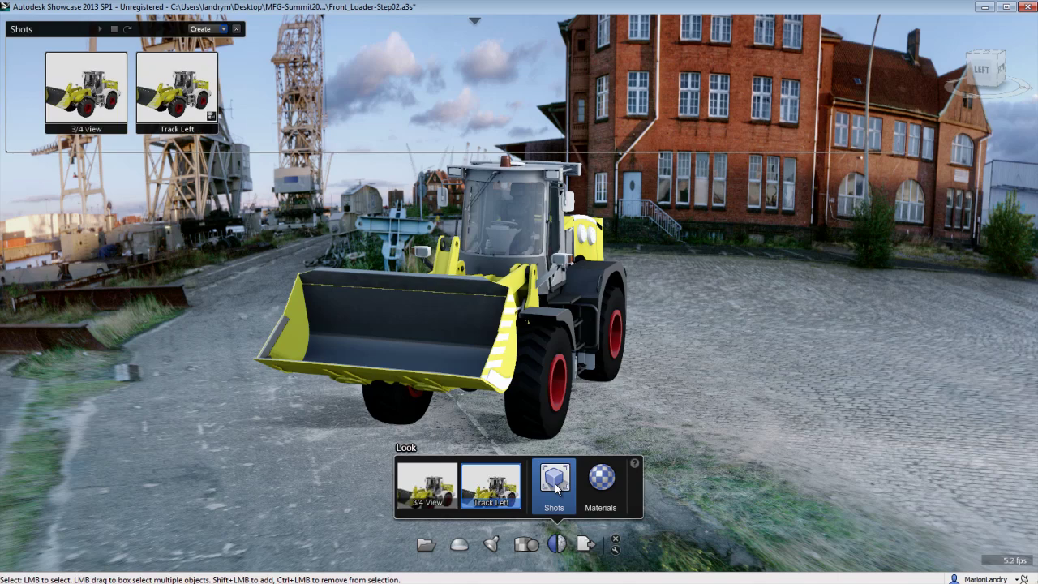
{"action": "mouse_move", "coordinate": [986, 73]}
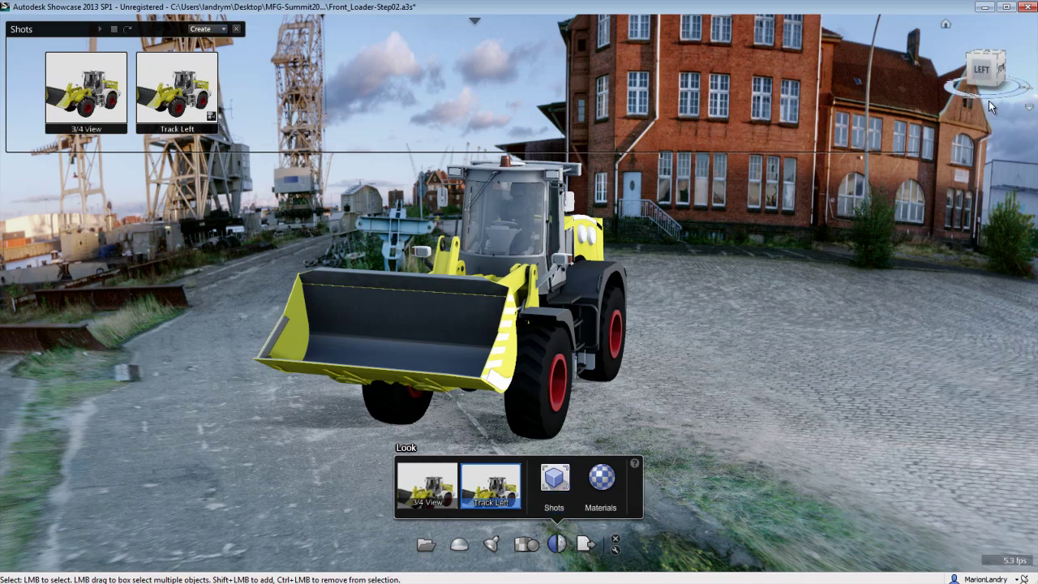
Orbit round to a side-on view of the loader and zoom in close.
{"action": "left_click_drag", "start_coordinate": [989, 105], "coordinate": [916, 116]}
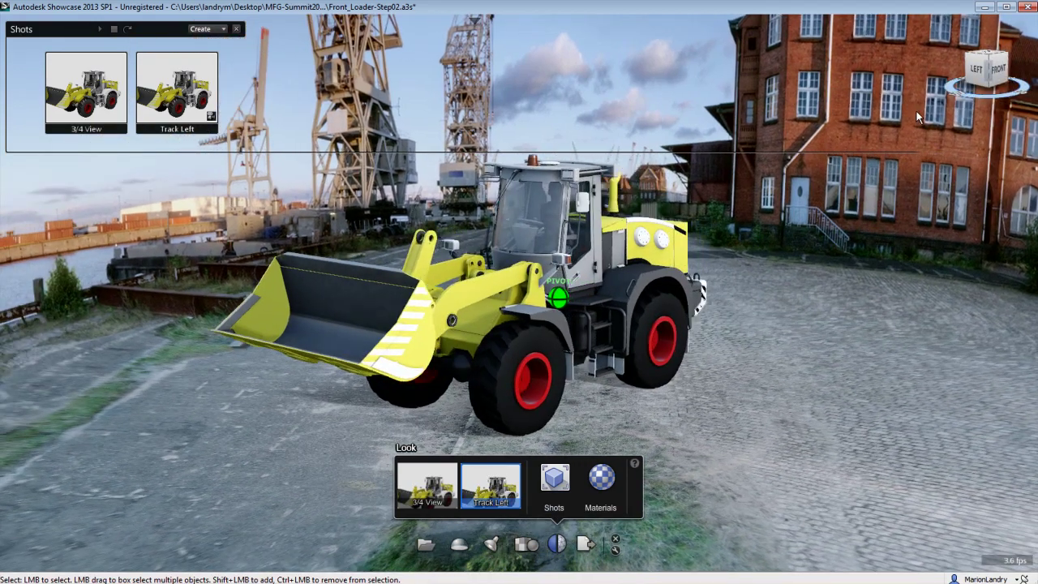
{"action": "key", "text": "shift"}
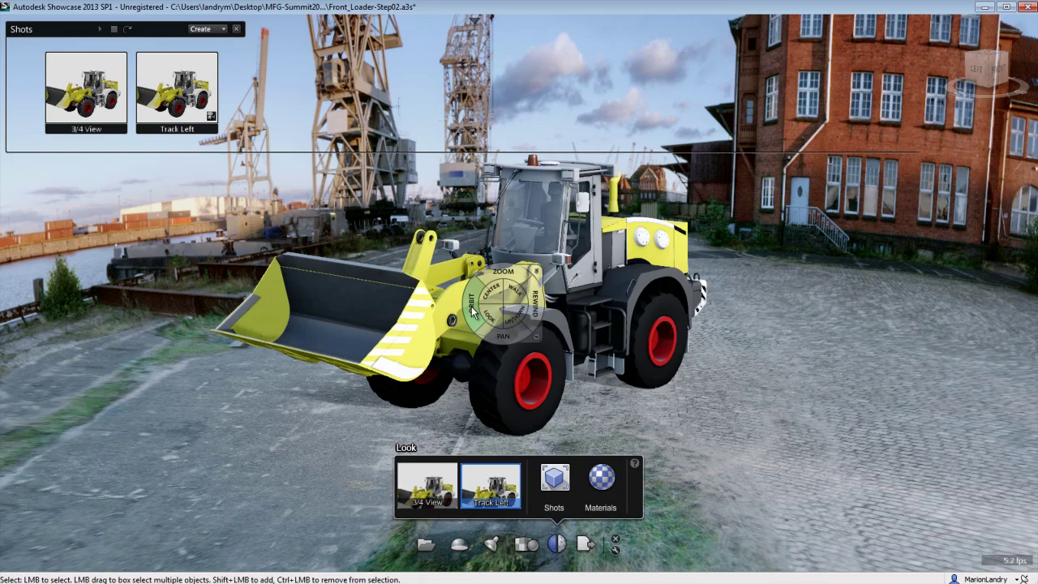
{"action": "left_click_drag", "start_coordinate": [472, 308], "coordinate": [341, 290]}
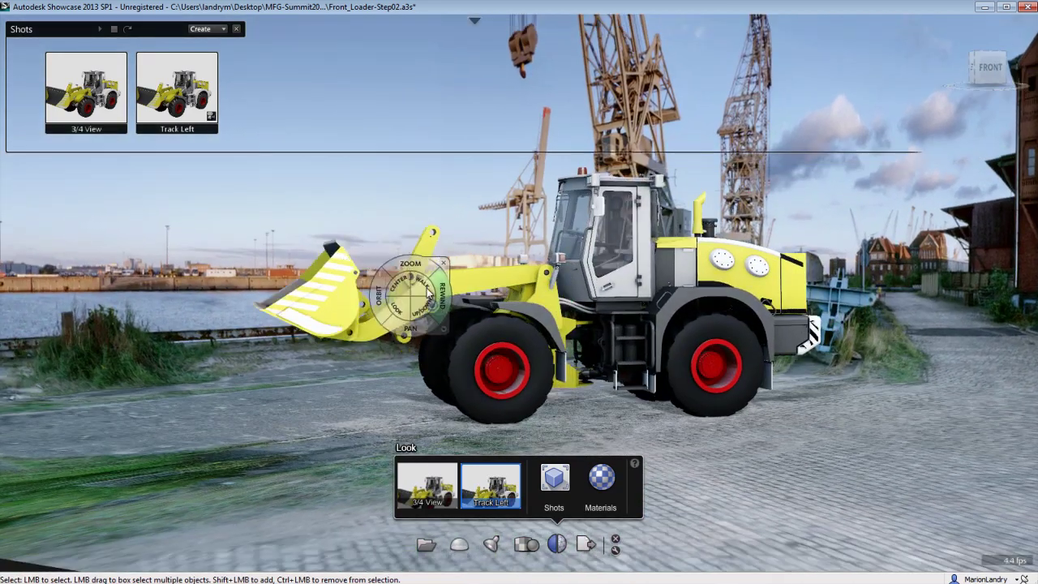
{"action": "mouse_move", "coordinate": [404, 263]}
{"action": "left_mouse_down"}
{"action": "mouse_move", "coordinate": [397, 225]}
{"action": "mouse_move", "coordinate": [432, 278]}
{"action": "mouse_move", "coordinate": [558, 312]}
{"action": "left_mouse_up"}
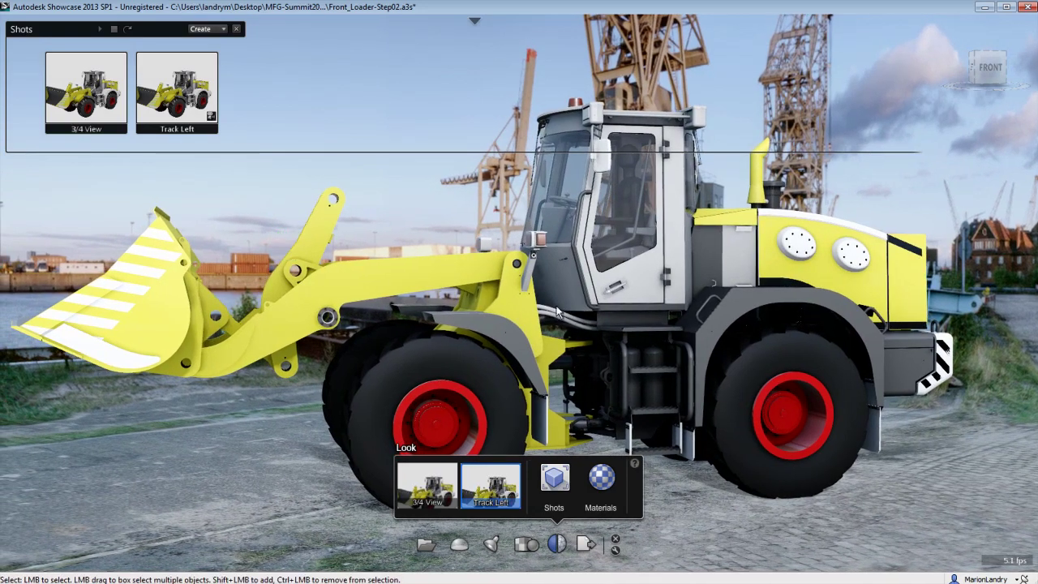
Save the close side view as a new still shot named Shot1.
{"action": "left_click", "coordinate": [226, 30]}
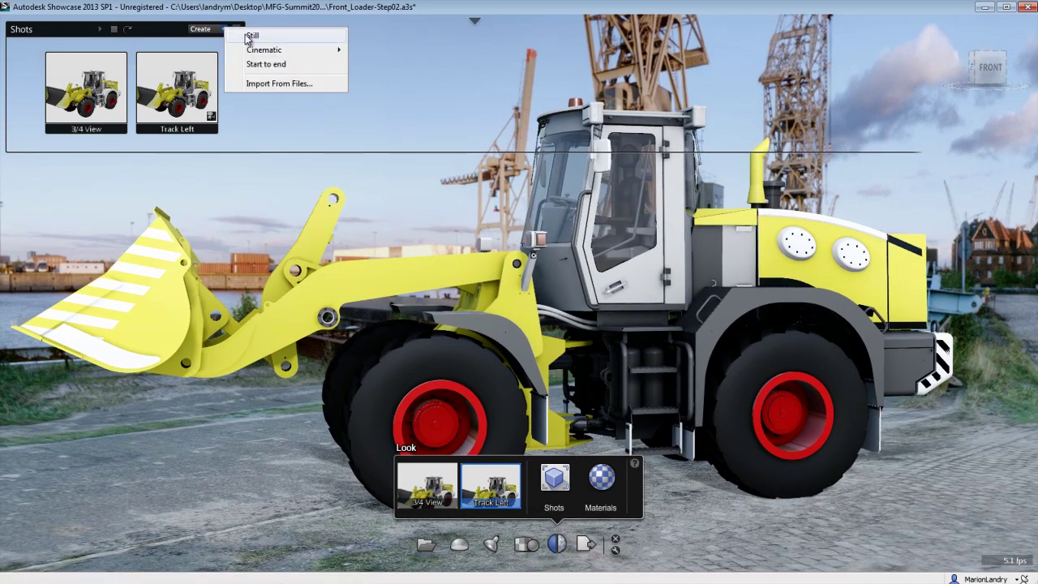
{"action": "left_click", "coordinate": [251, 36]}
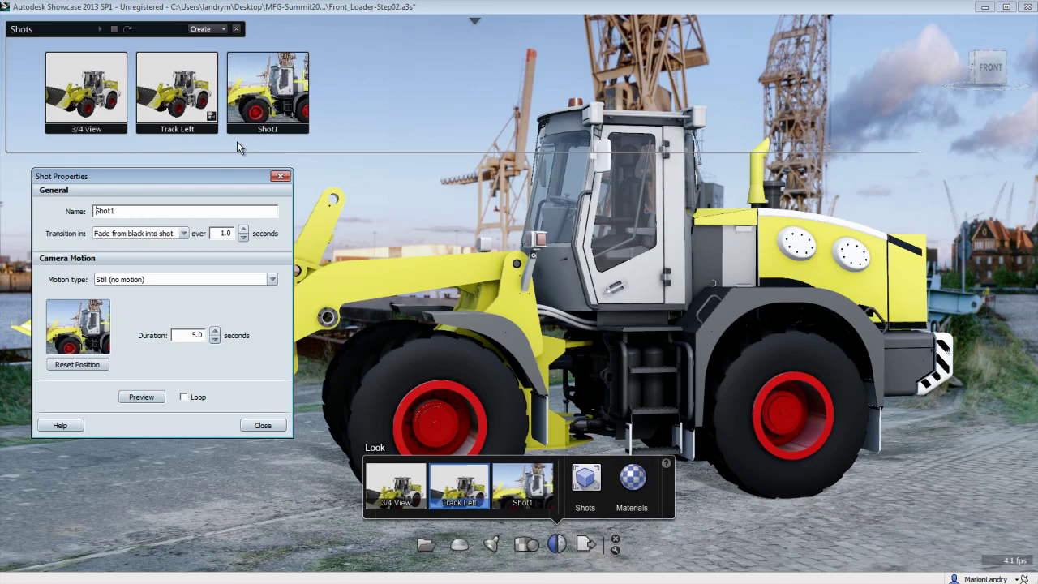
{"action": "left_click", "coordinate": [279, 177]}
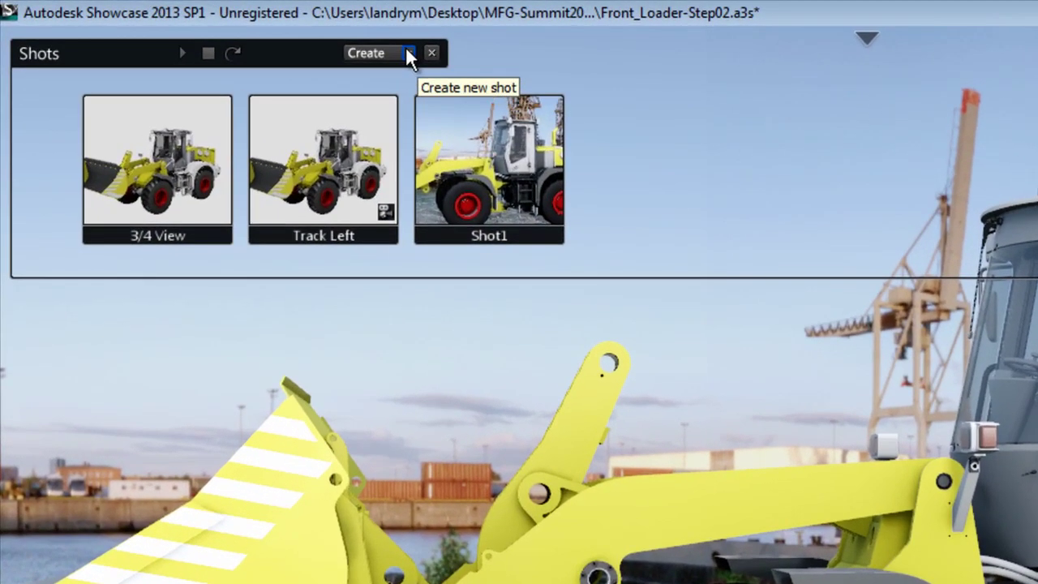
{"action": "left_click", "coordinate": [408, 55]}
{"action": "mouse_move", "coordinate": [478, 90]}
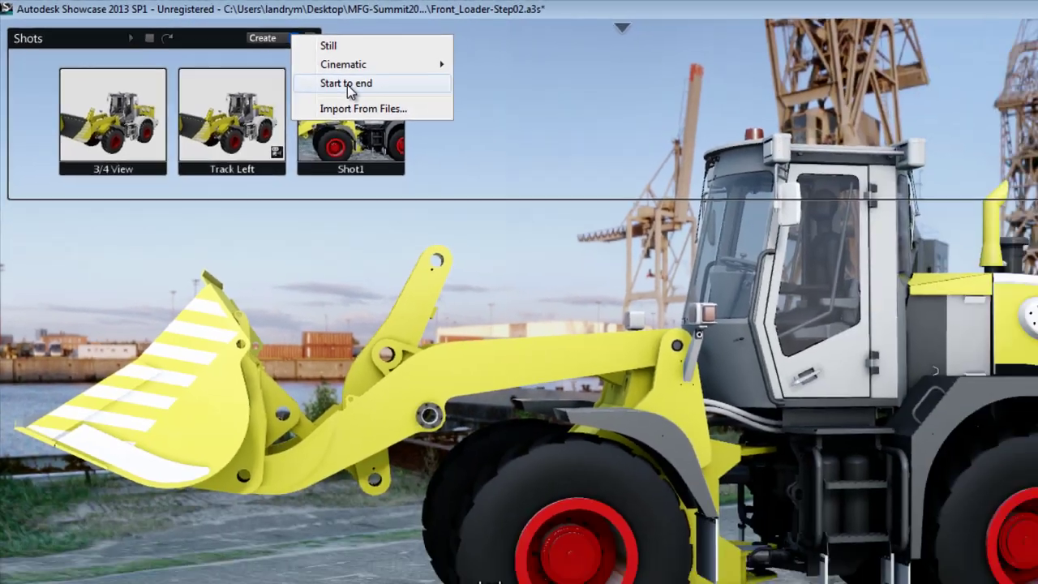
Create Shot3, a start-to-end camera move tracking and tumbling across the loader, and preview it.
{"action": "left_click", "coordinate": [483, 117]}
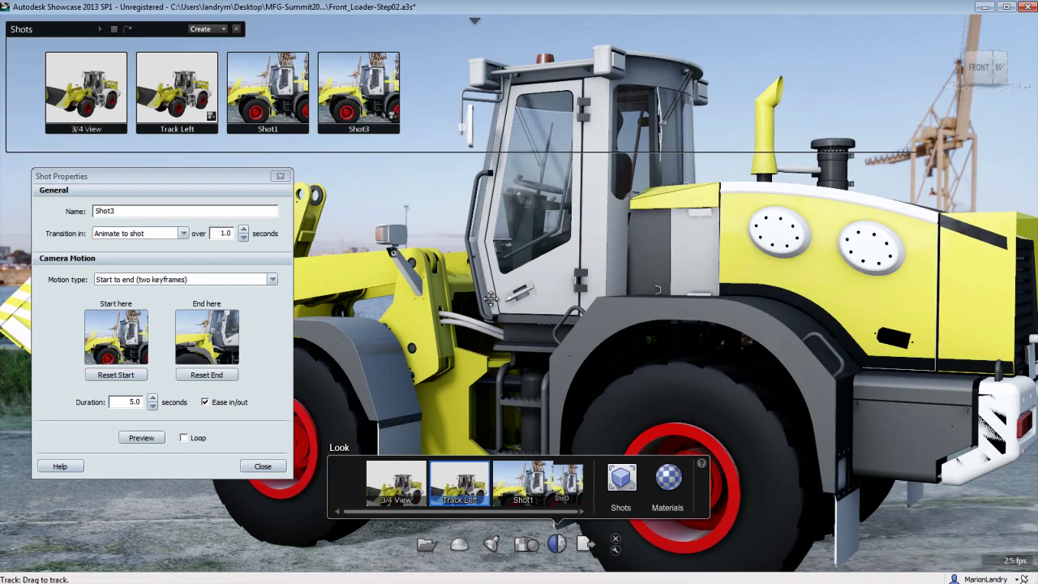
{"action": "middle_click_drag", "start_coordinate": [491, 299], "coordinate": [600, 301], "text": "alt"}
{"action": "left_click_drag", "start_coordinate": [601, 301], "coordinate": [489, 302], "text": "alt"}
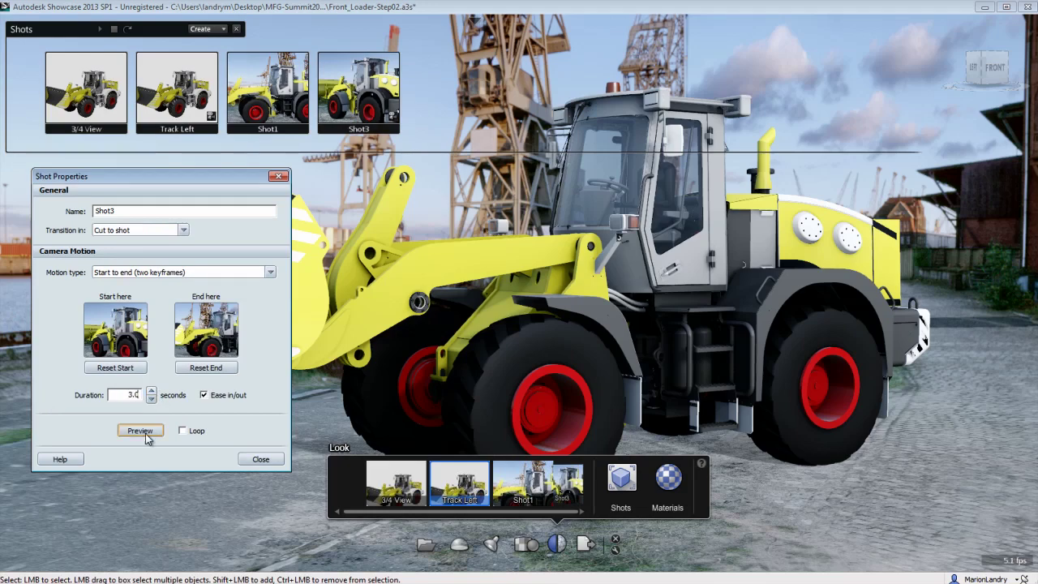
{"action": "left_click", "coordinate": [146, 431]}
{"action": "left_click", "coordinate": [278, 178]}
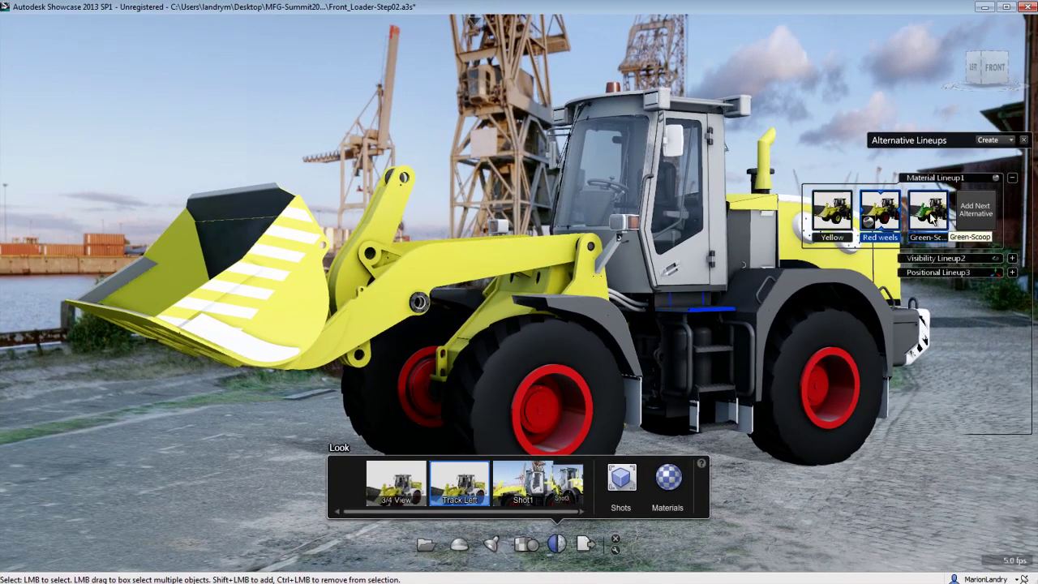
Try the Green-Scoop and Yellow alternatives, settle on Red weels, and show the materials.
{"action": "left_click", "coordinate": [932, 218]}
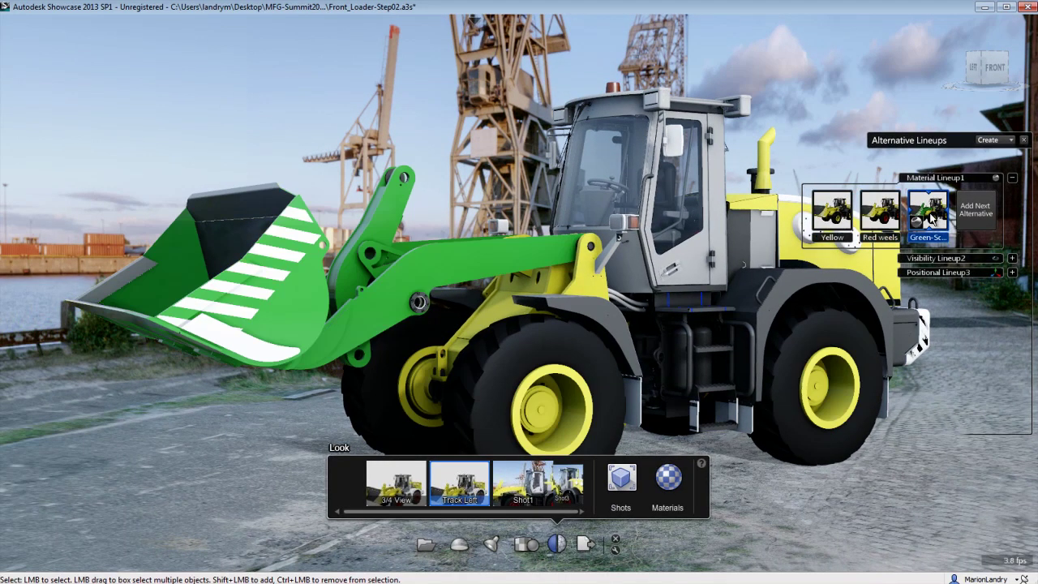
{"action": "left_click", "coordinate": [841, 219]}
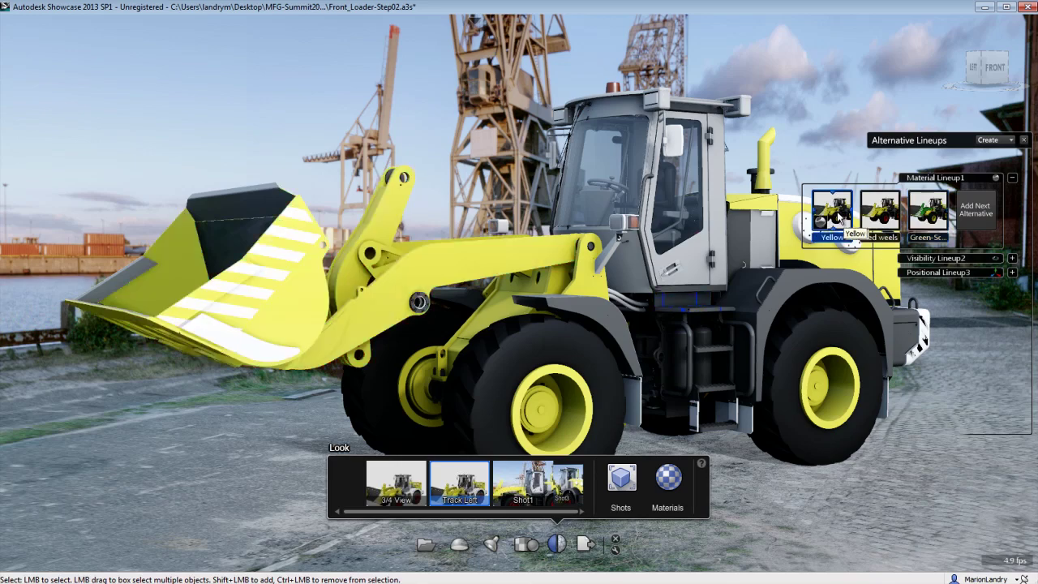
{"action": "left_click", "coordinate": [884, 229]}
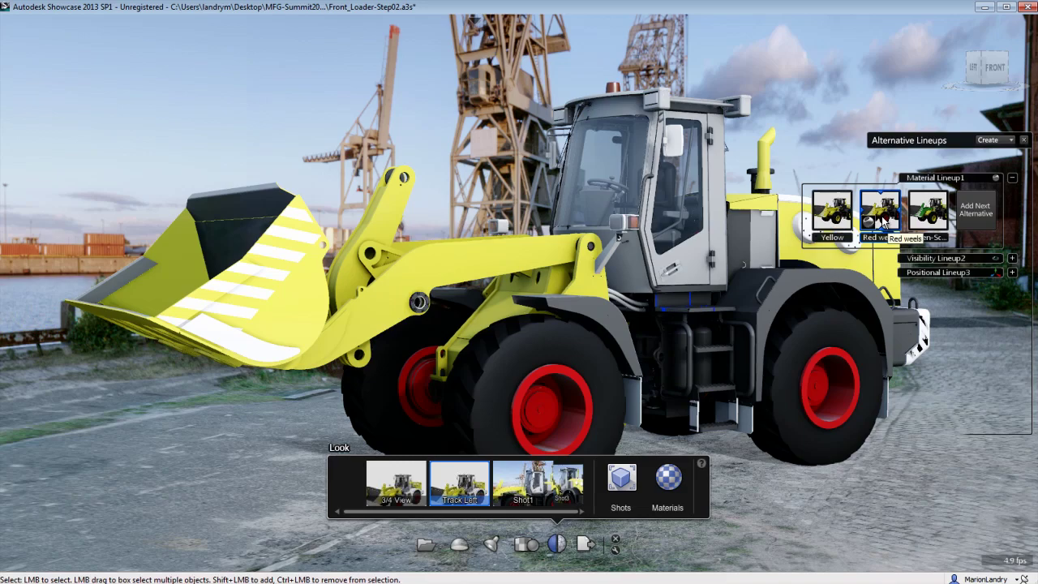
{"action": "key", "text": "m"}
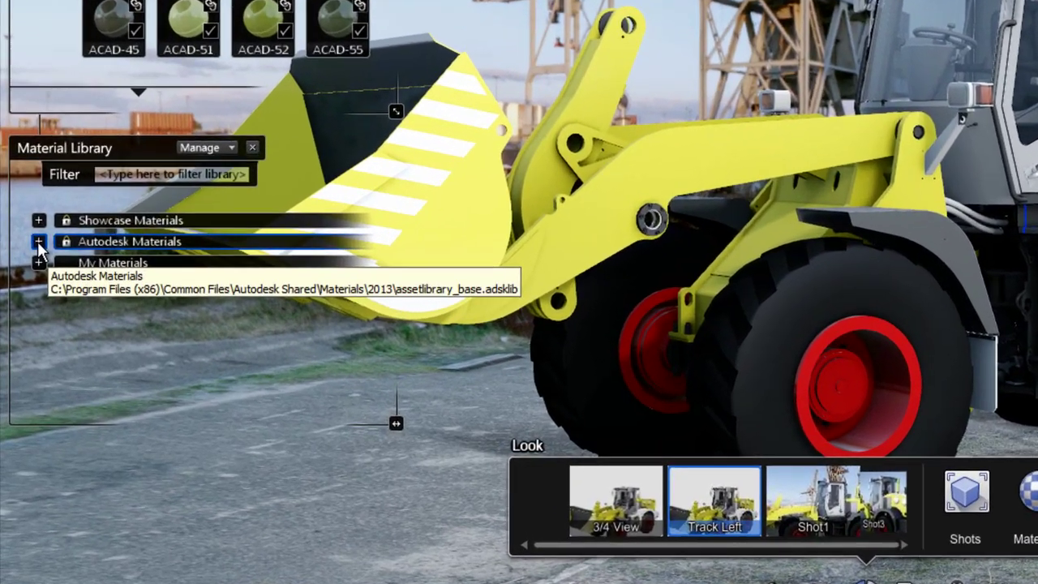
Browse Autodesk Materials past Metallic Paint down to Satin, and select the loader's yellow lift arm.
{"action": "left_click", "coordinate": [26, 316]}
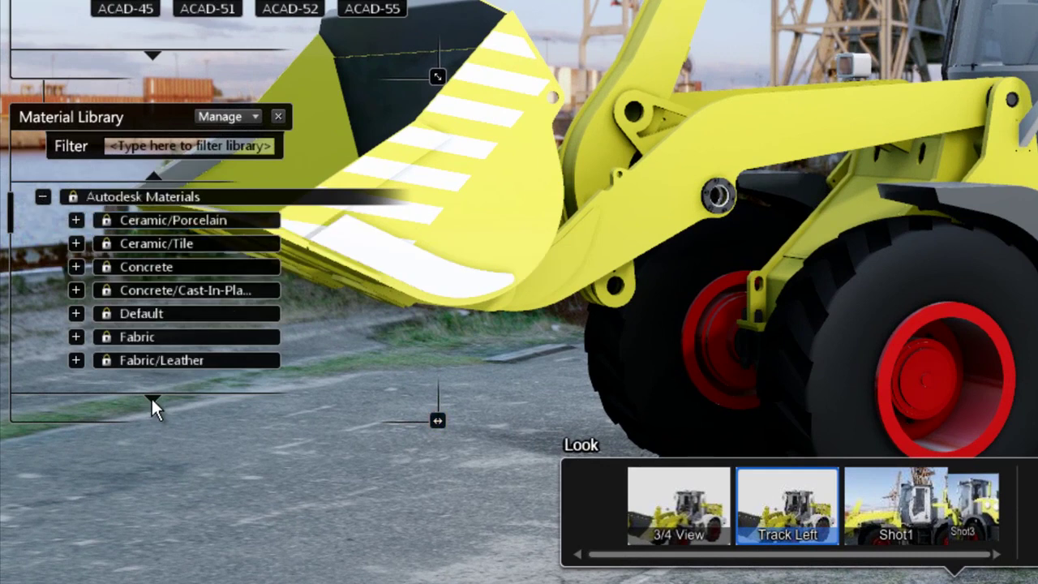
{"action": "left_click", "coordinate": [151, 397]}
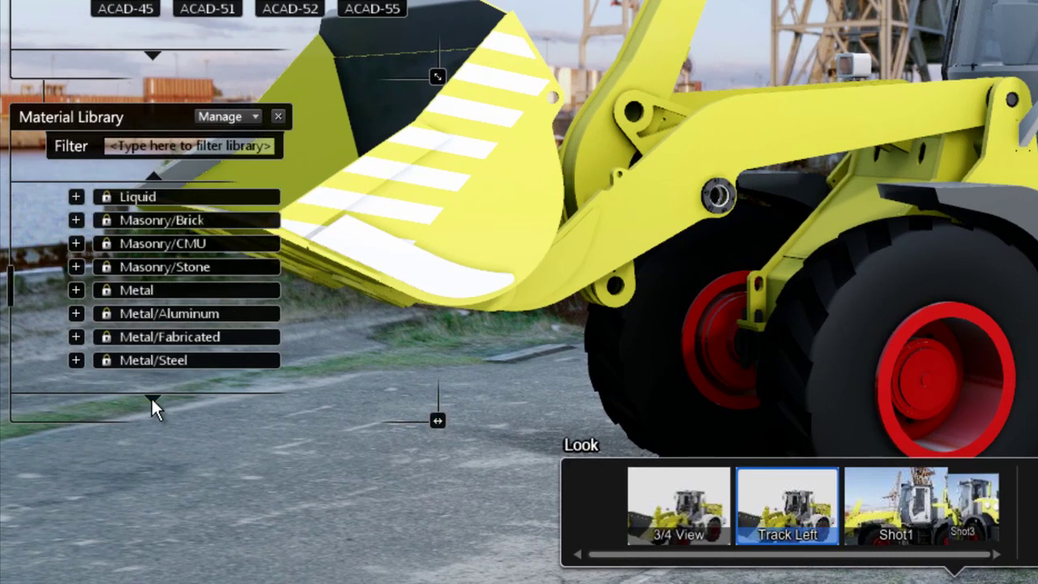
{"action": "left_click", "coordinate": [152, 398]}
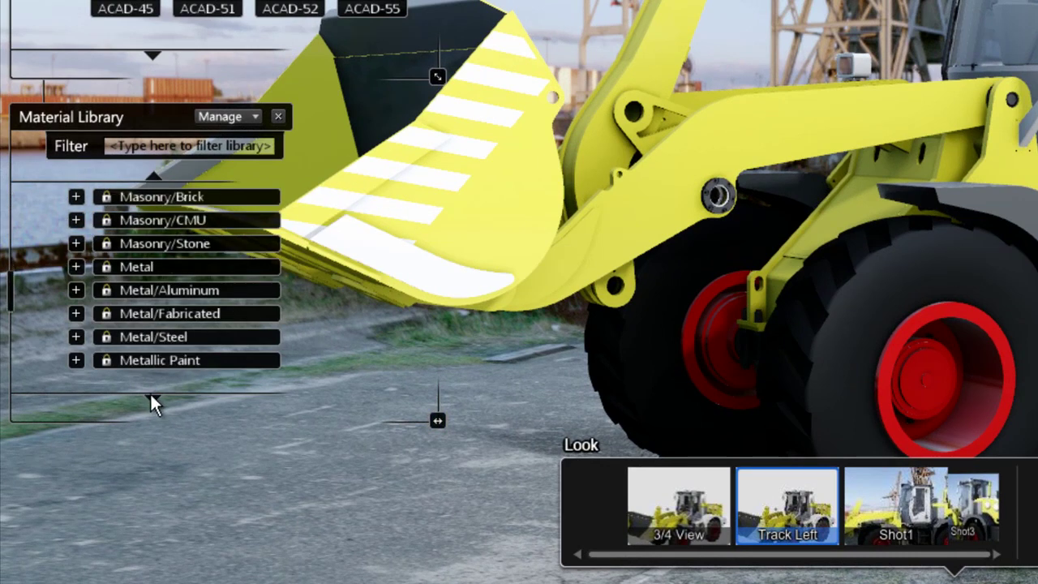
{"action": "left_click", "coordinate": [75, 361]}
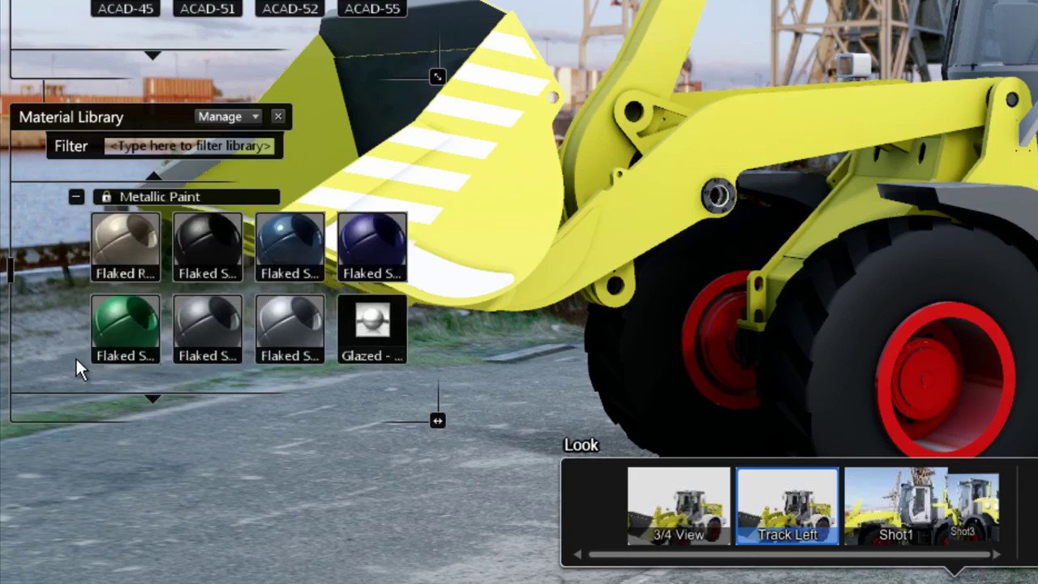
{"action": "left_click", "coordinate": [155, 396]}
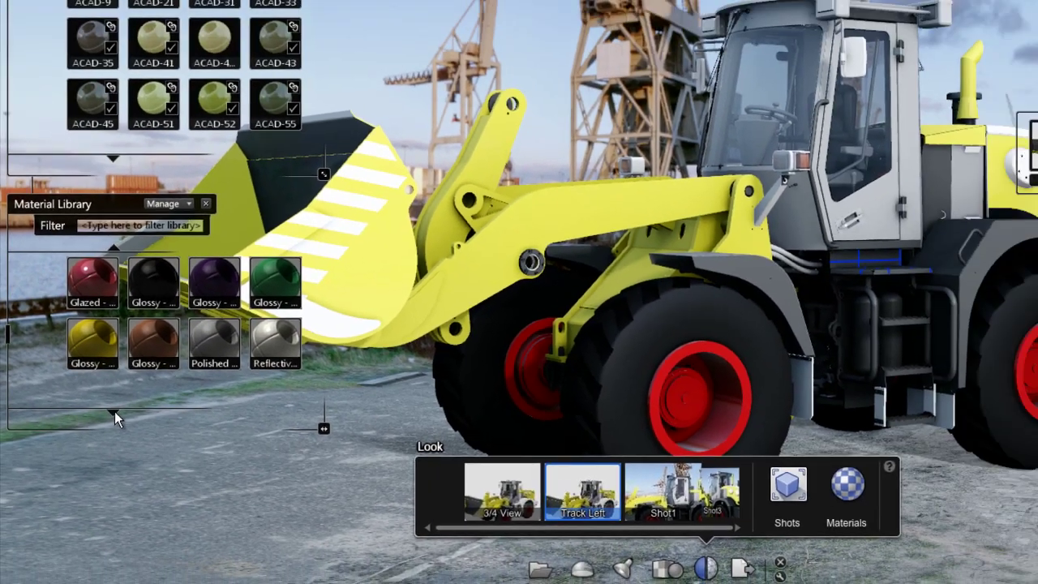
{"action": "left_click", "coordinate": [115, 412]}
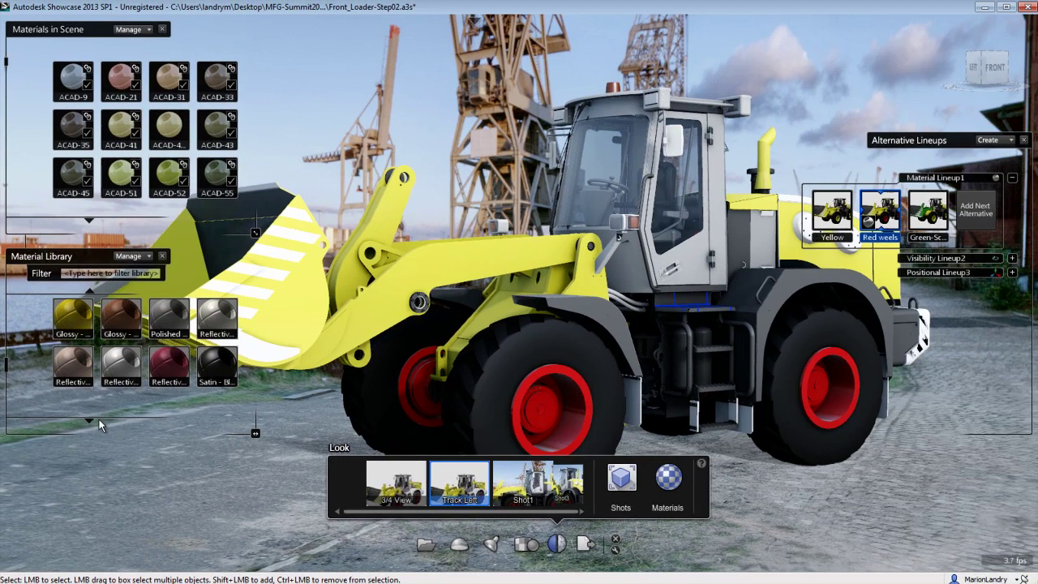
{"action": "left_click", "coordinate": [89, 420]}
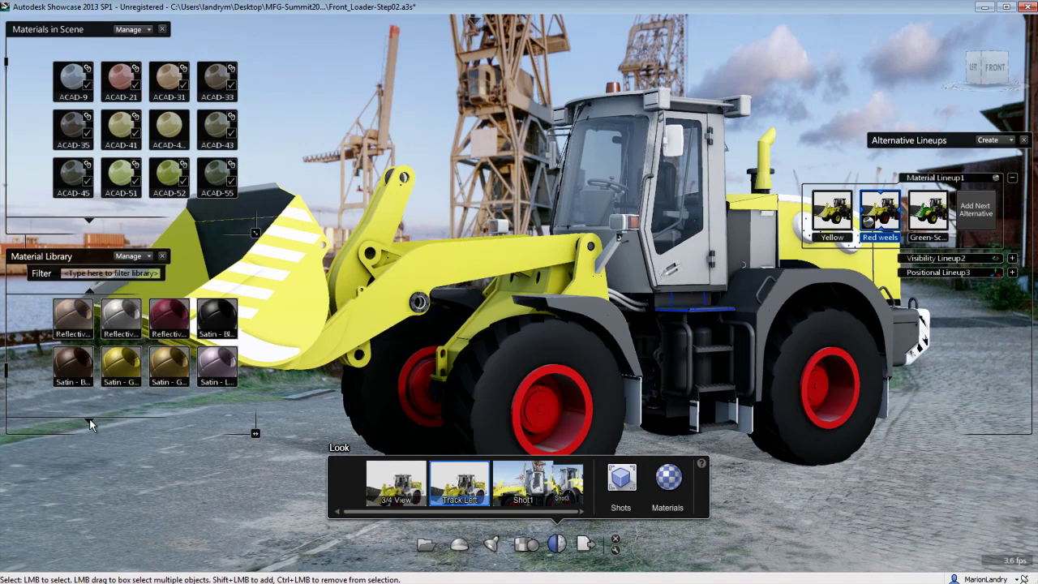
{"action": "left_click", "coordinate": [493, 266]}
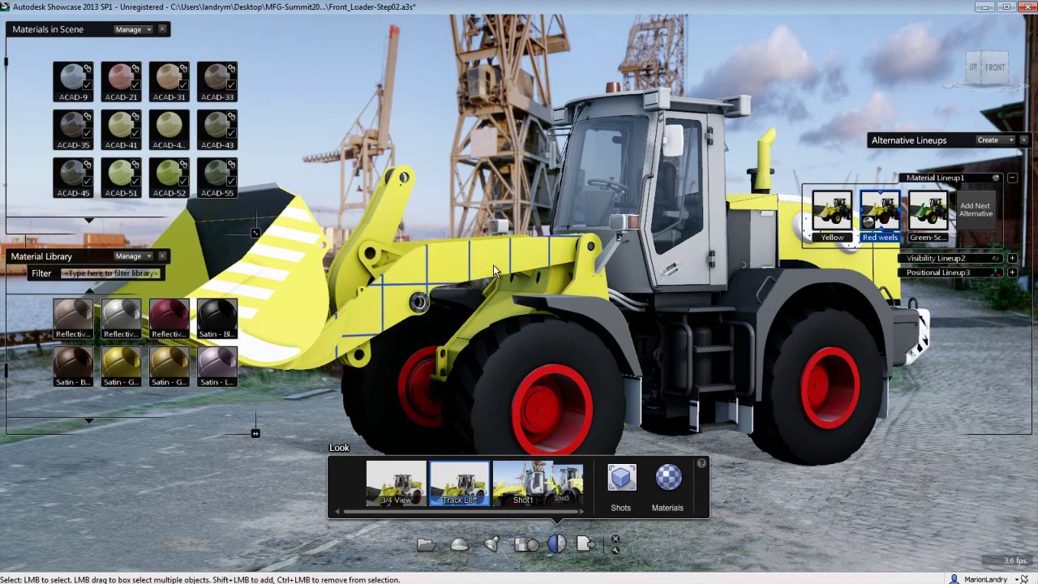
Select all parts sharing the lift arm's material and apply midnight blue satin.
{"action": "right_click", "coordinate": [493, 266]}
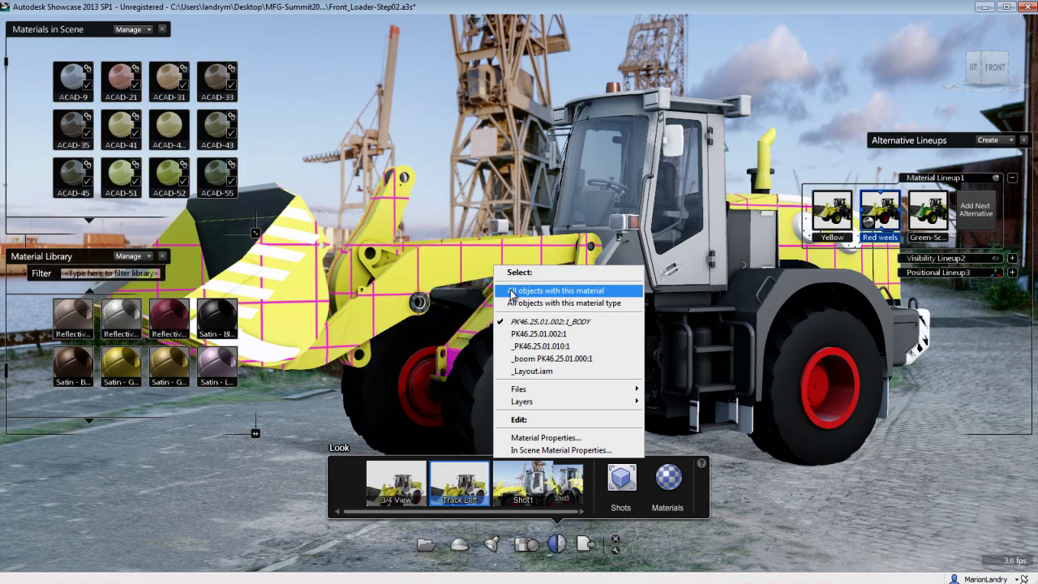
{"action": "left_click", "coordinate": [512, 294]}
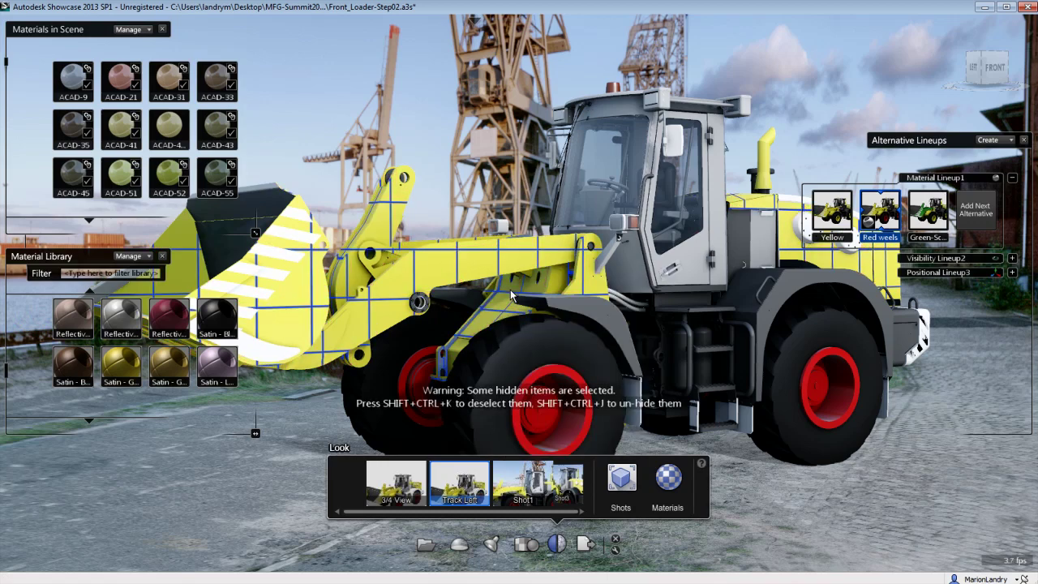
{"action": "double_click", "coordinate": [169, 316]}
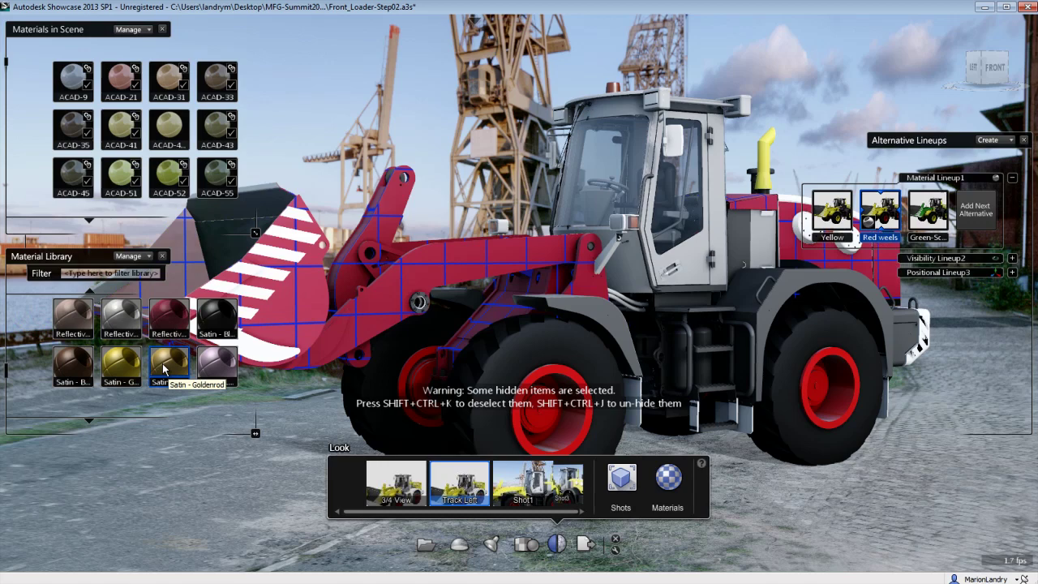
{"action": "double_click", "coordinate": [163, 365]}
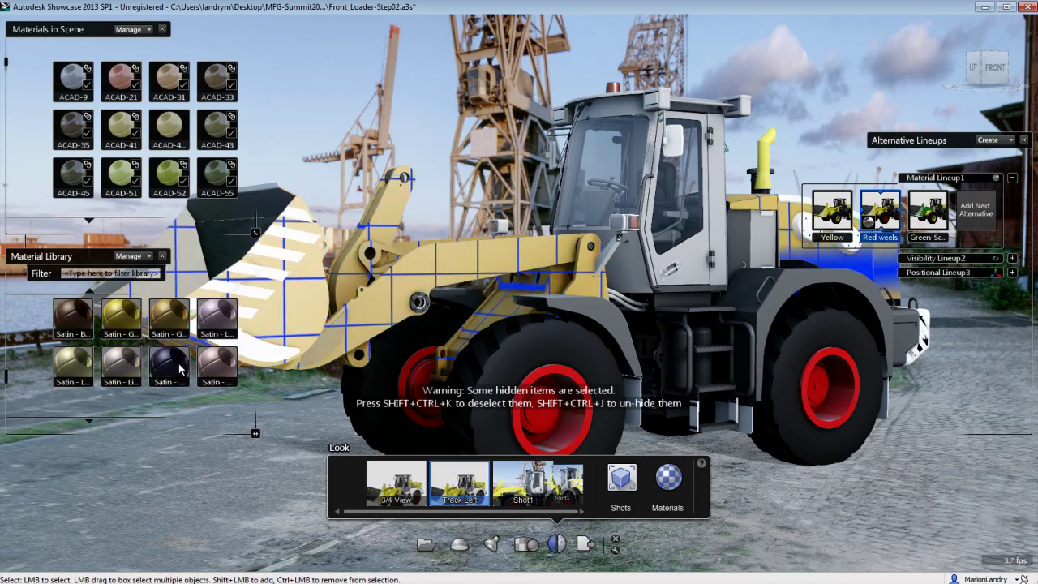
{"action": "scroll", "coordinate": [171, 369], "scroll_direction": "down", "scroll_amount": 1}
{"action": "double_click", "coordinate": [171, 369]}
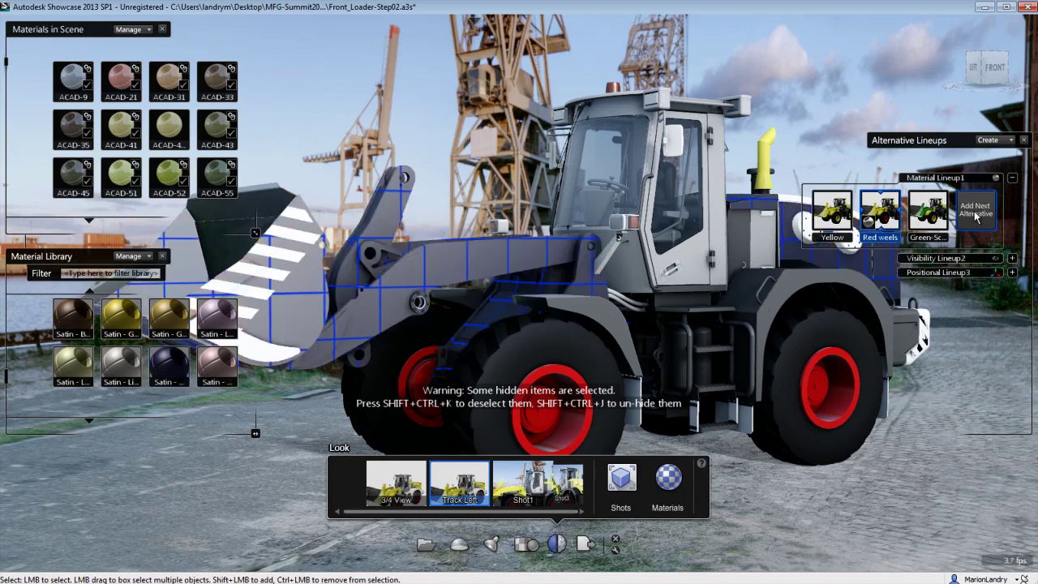
Save the blue bodywork as alternative Alternate4, then apply the purple Glossy material.
{"action": "left_click", "coordinate": [977, 214]}
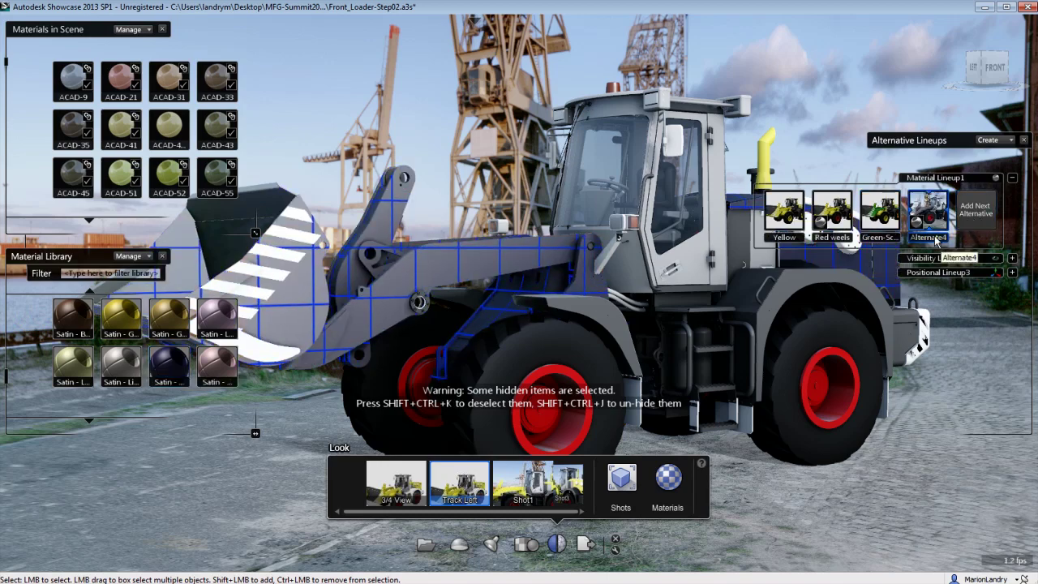
{"action": "scroll", "coordinate": [87, 420], "scroll_direction": "down", "scroll_amount": 2}
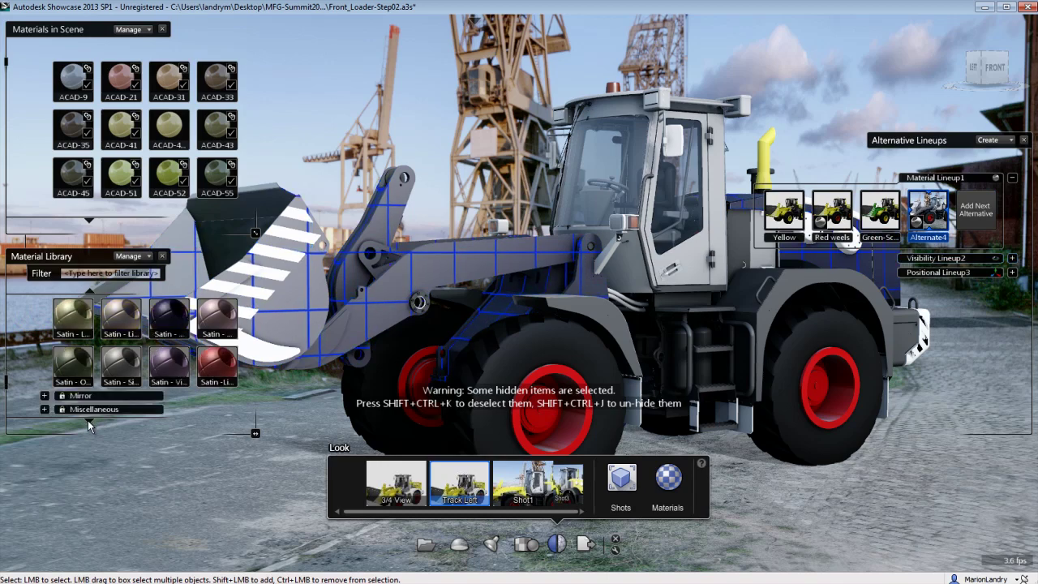
{"action": "scroll", "coordinate": [88, 421], "scroll_direction": "down", "scroll_amount": 2}
{"action": "double_click", "coordinate": [168, 319]}
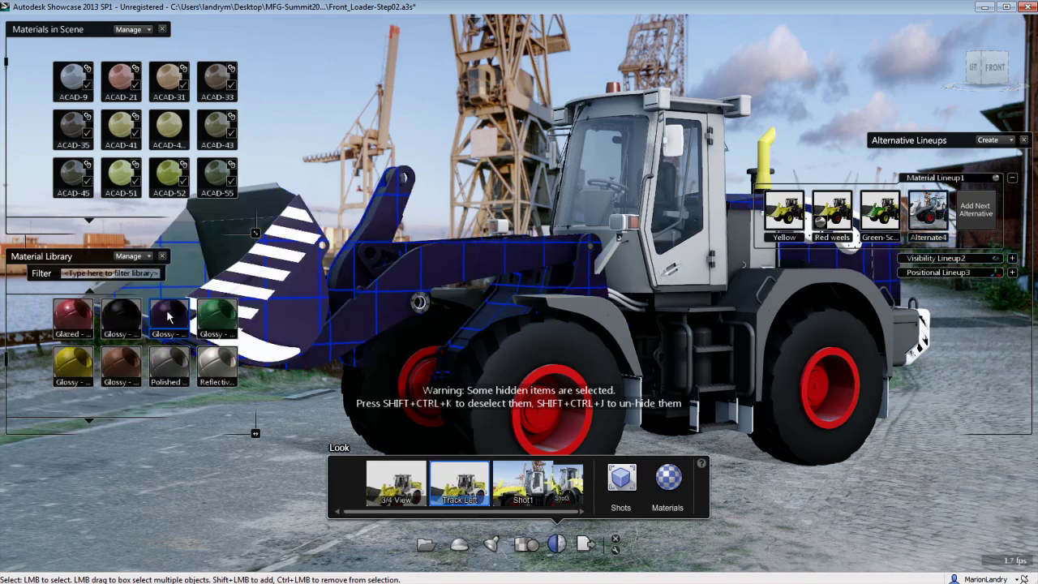
Save the purple bodywork as a new alternative and apply Forest Green to the bodywork.
{"action": "left_click", "coordinate": [976, 213]}
{"action": "double_click", "coordinate": [217, 317]}
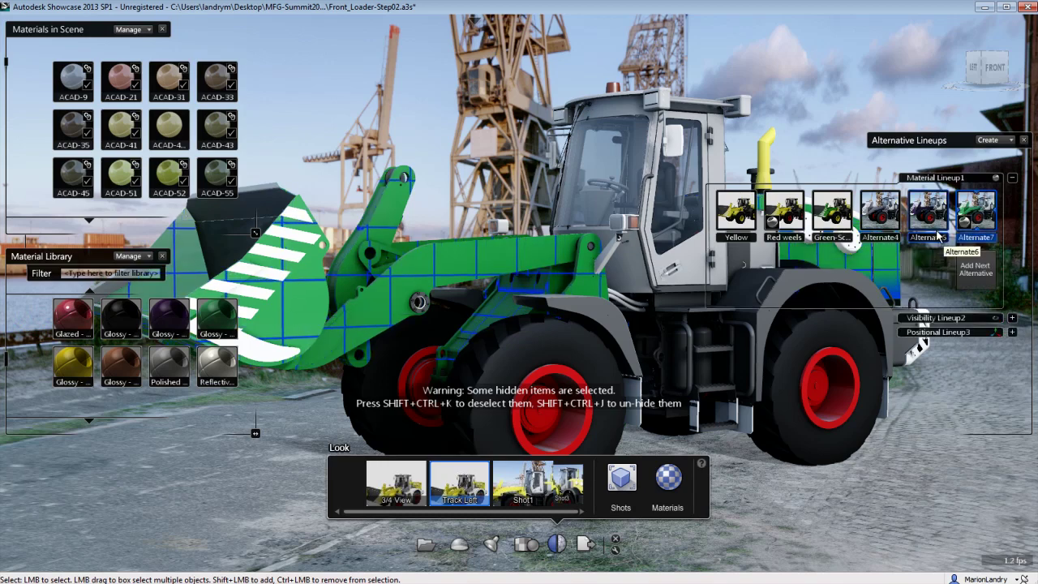
{"action": "key", "text": "Escape"}
Preview the Yellow, Alternate4, Alternate6 and Alternate7 schemes, then apply Red weels and orbit.
{"action": "left_click", "coordinate": [735, 213]}
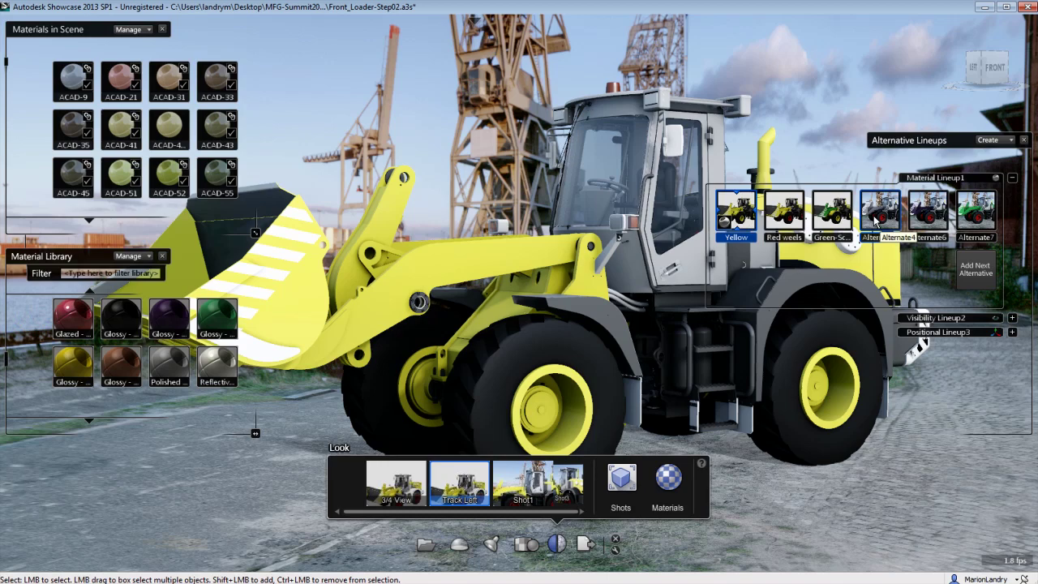
{"action": "left_click", "coordinate": [877, 228]}
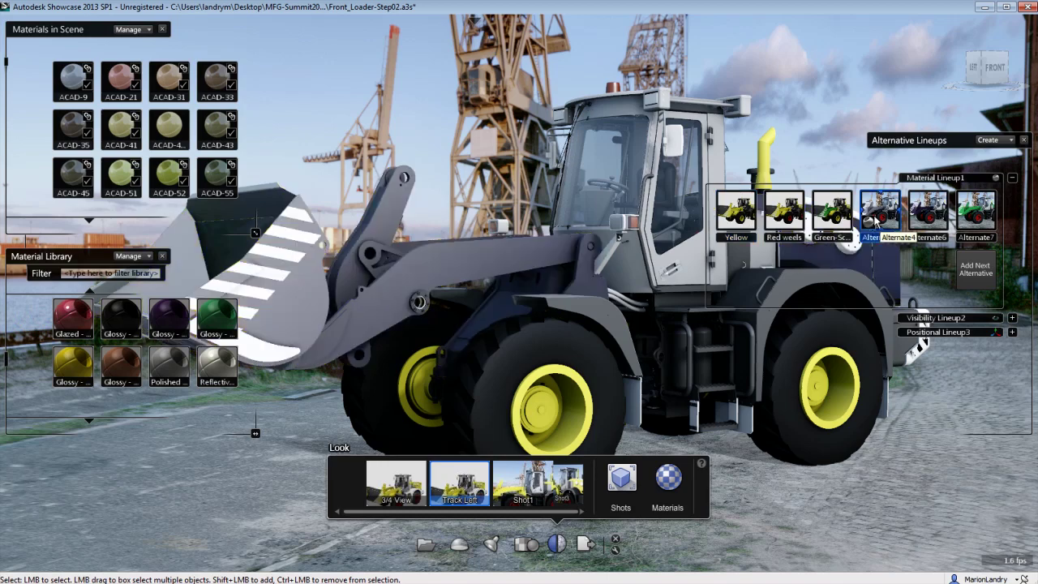
{"action": "left_click", "coordinate": [933, 216]}
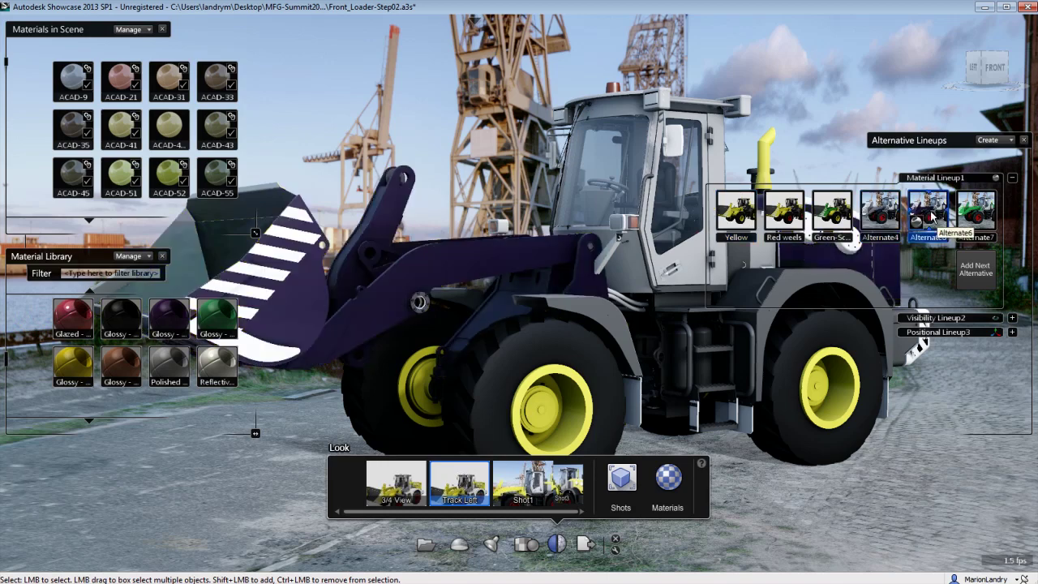
{"action": "left_click", "coordinate": [977, 216]}
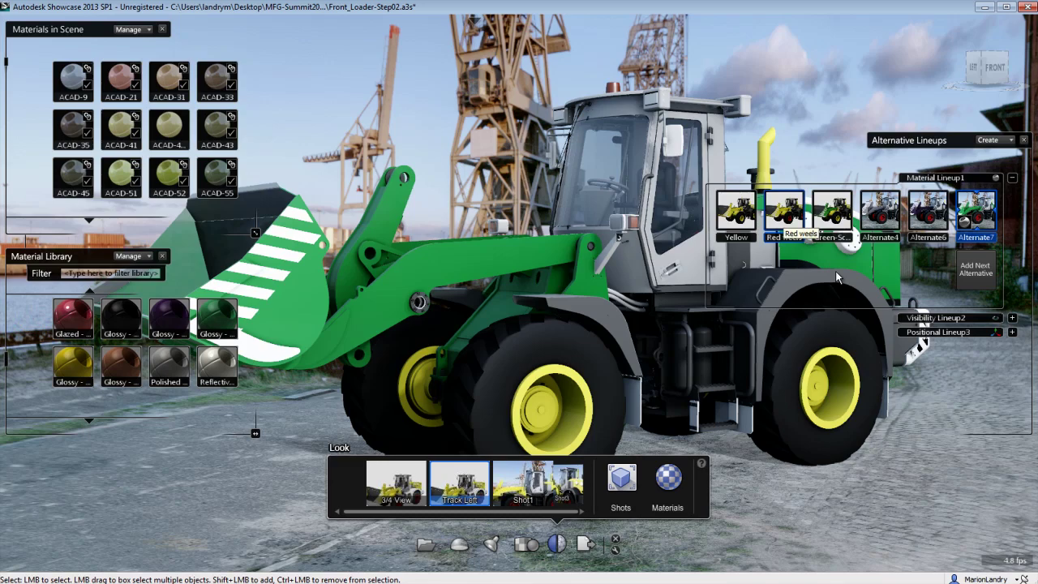
{"action": "left_click", "coordinate": [784, 213]}
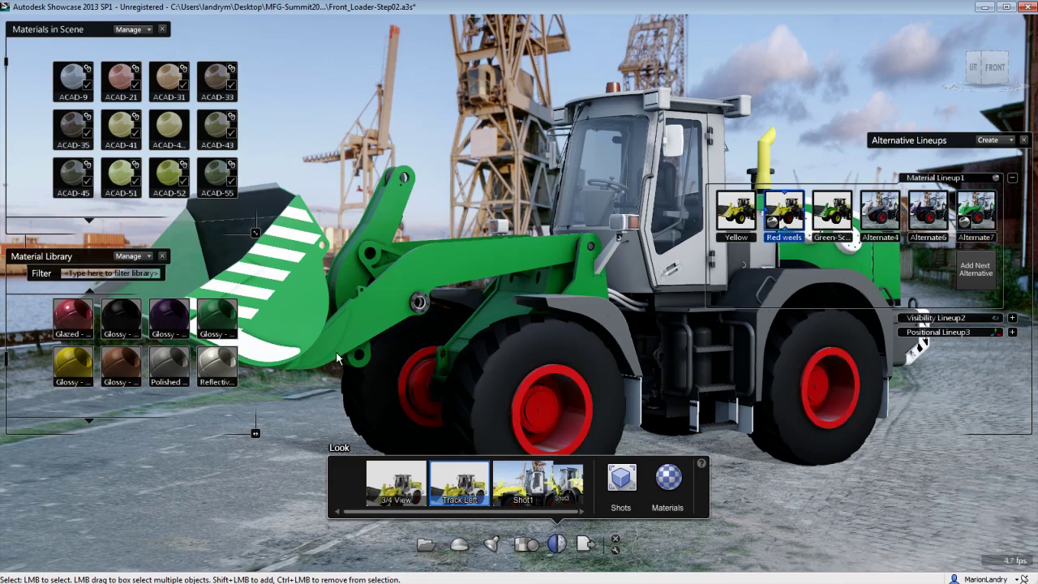
{"action": "mouse_move", "coordinate": [338, 358]}
{"action": "left_mouse_down"}
{"action": "mouse_move", "coordinate": [498, 339]}
{"action": "mouse_move", "coordinate": [489, 322]}
{"action": "left_mouse_up"}
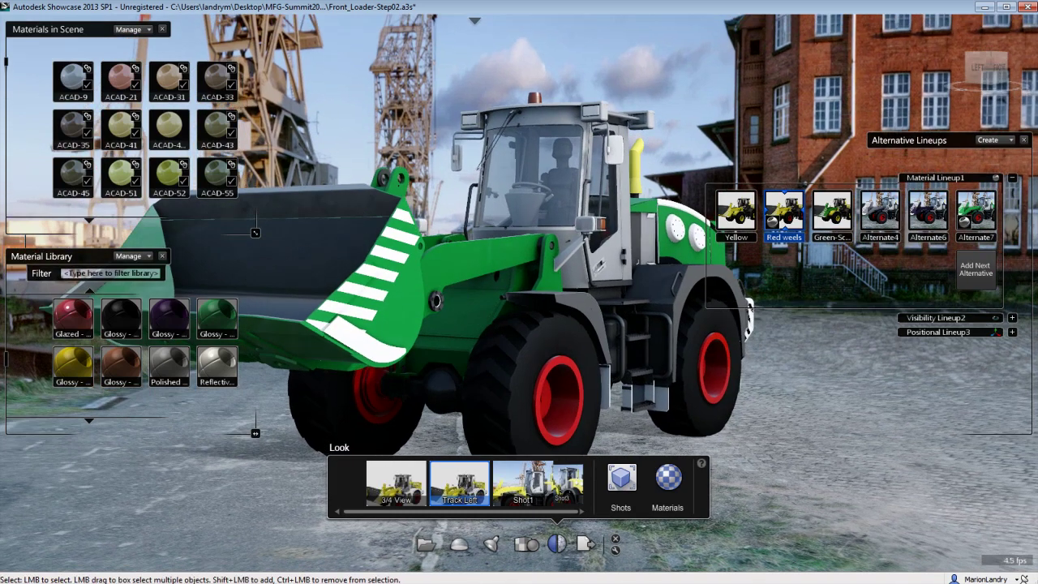
Create a new storyboard slide and add the Docks environment to it.
{"action": "left_click", "coordinate": [222, 30]}
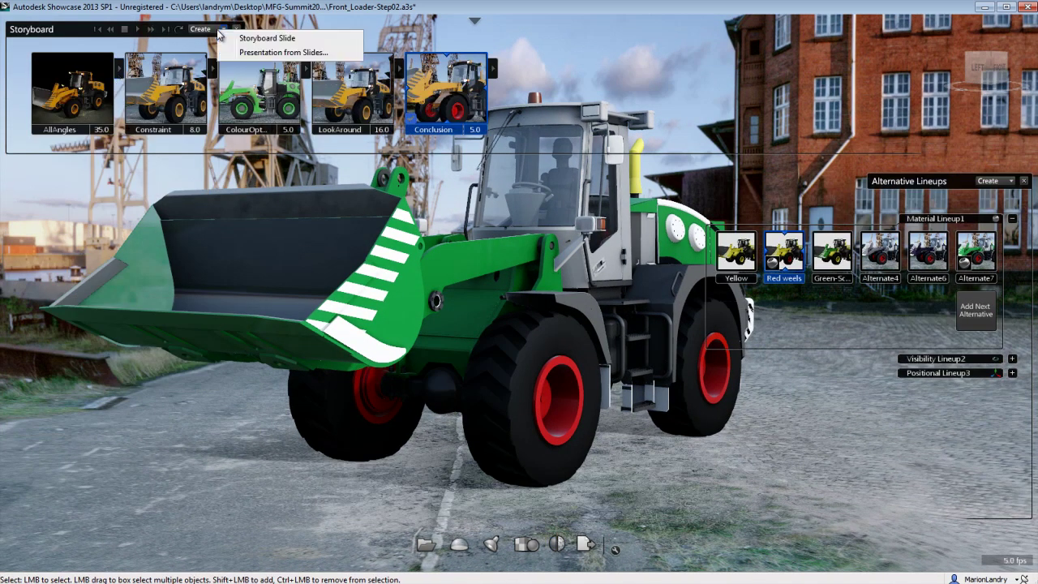
{"action": "left_click", "coordinate": [242, 40]}
{"action": "key", "text": "e"}
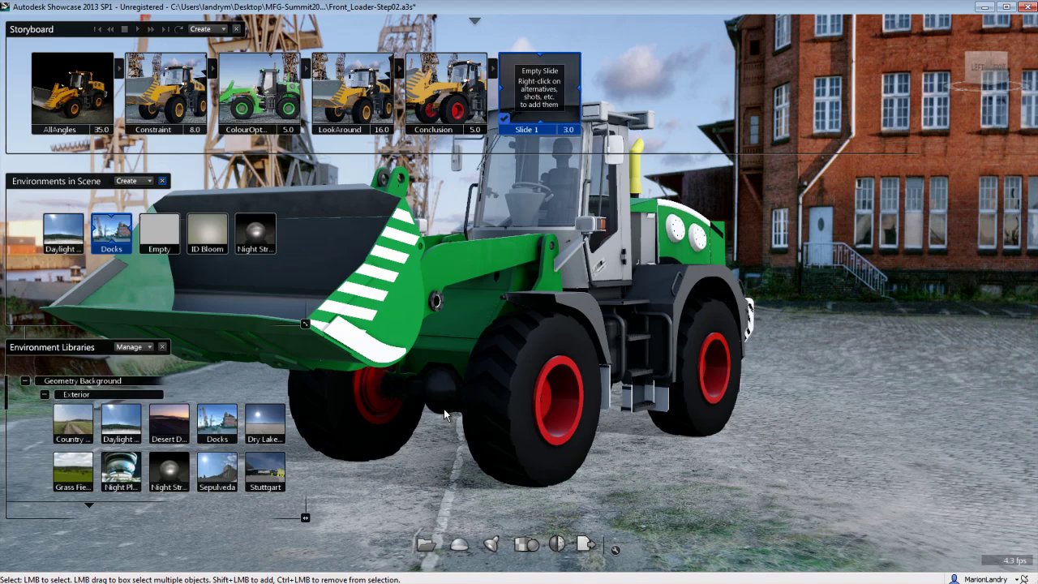
{"action": "right_click", "coordinate": [113, 232]}
{"action": "left_click", "coordinate": [147, 297]}
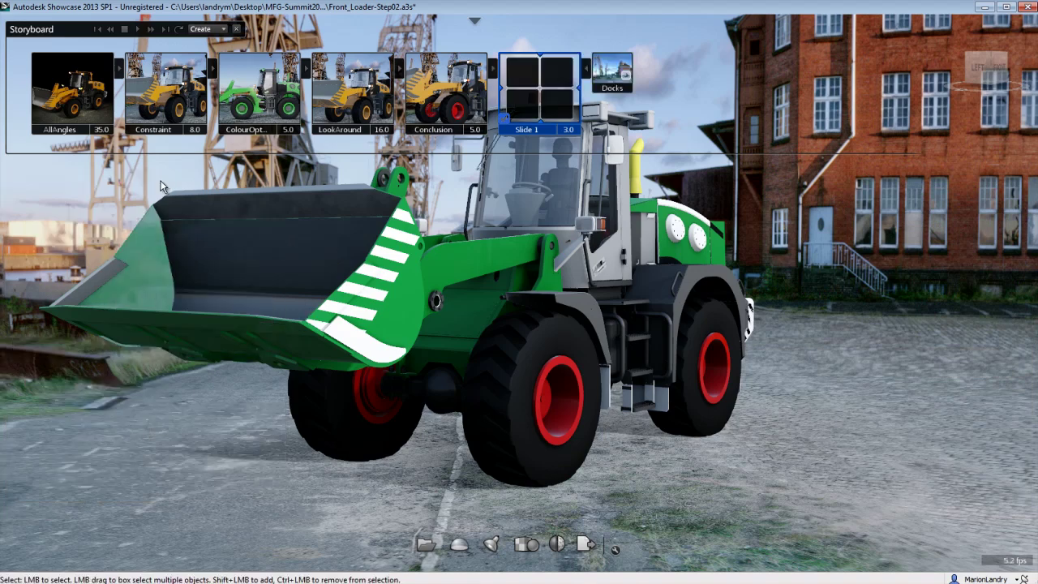
Add the green and Alternate6 alternatives and the Showcase behavior to the slide.
{"action": "right_click", "coordinate": [837, 258]}
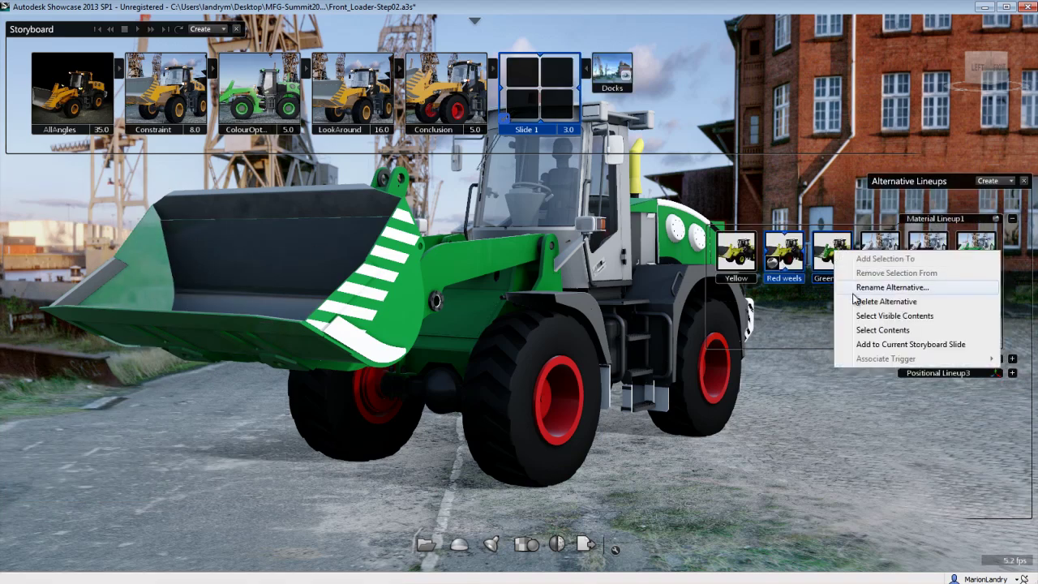
{"action": "left_click", "coordinate": [860, 346]}
{"action": "right_click", "coordinate": [928, 257]}
{"action": "left_click", "coordinate": [953, 346]}
{"action": "key", "text": "b"}
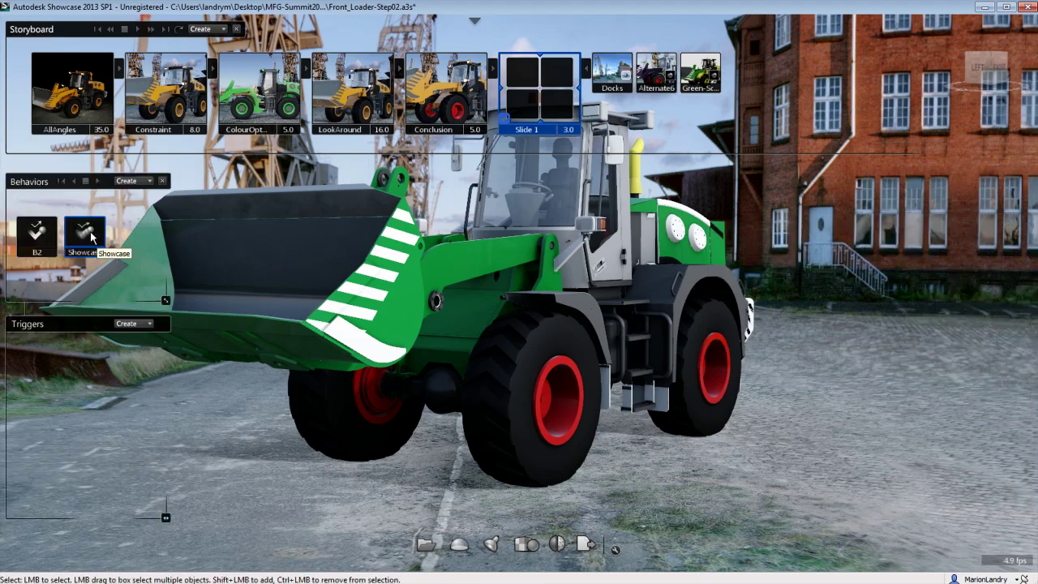
{"action": "right_click", "coordinate": [91, 232]}
{"action": "left_click", "coordinate": [296, 331]}
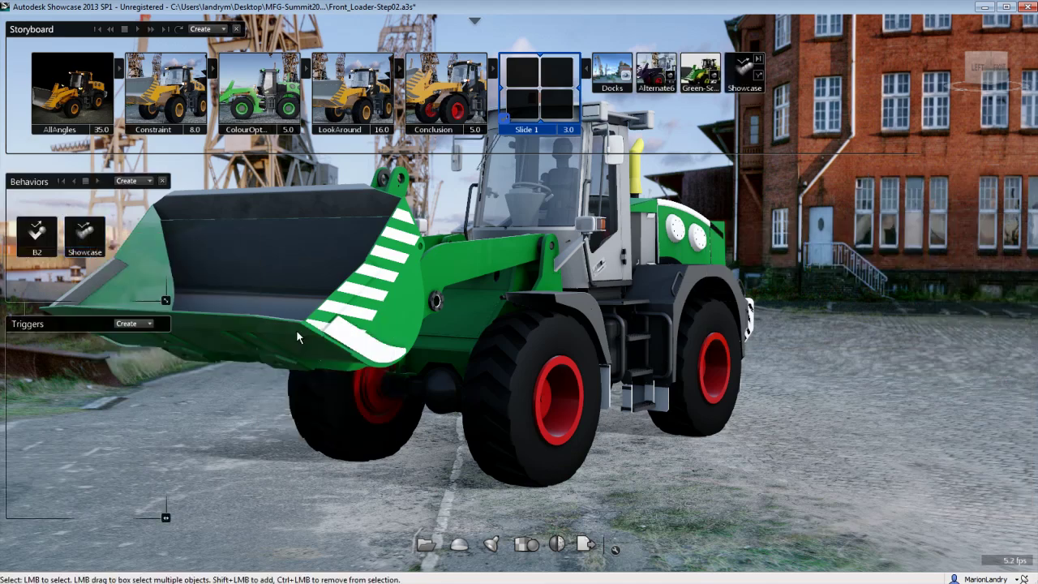
Add Shot1 and Shot3 to the slide, then play Slide 1.
{"action": "key", "text": "s"}
{"action": "right_click", "coordinate": [272, 246]}
{"action": "left_click", "coordinate": [348, 323]}
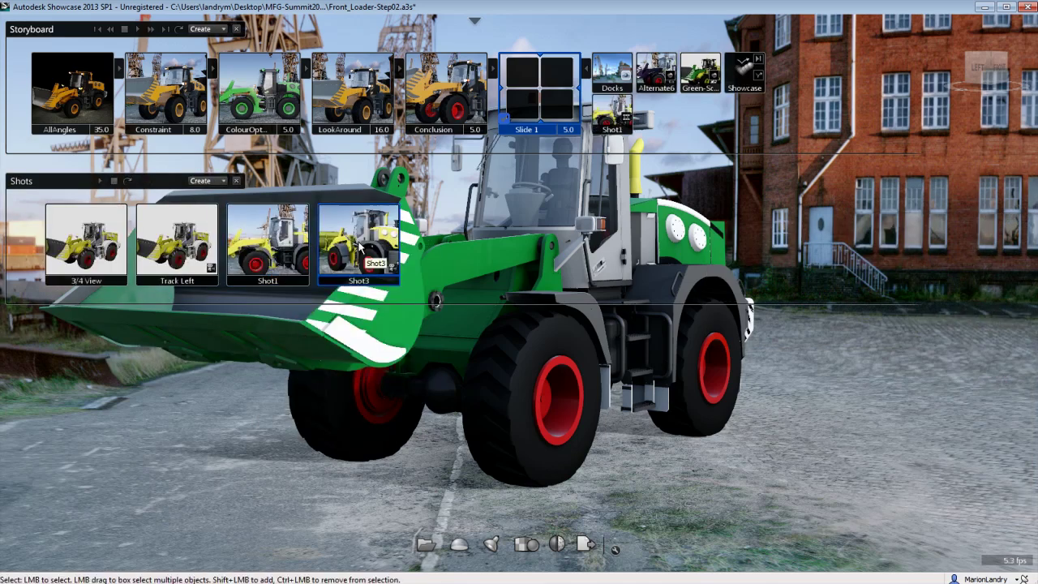
{"action": "right_click", "coordinate": [360, 244]}
{"action": "left_click", "coordinate": [434, 323]}
{"action": "key", "text": "s"}
{"action": "right_click", "coordinate": [542, 92]}
{"action": "key", "text": "Escape"}
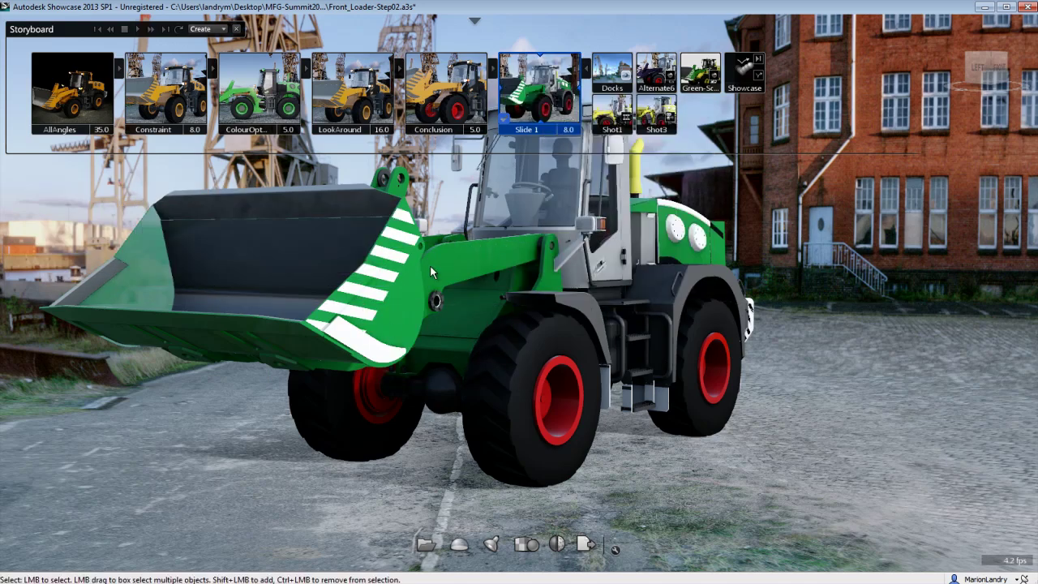
{"action": "right_click", "coordinate": [503, 95]}
{"action": "left_click", "coordinate": [535, 105]}
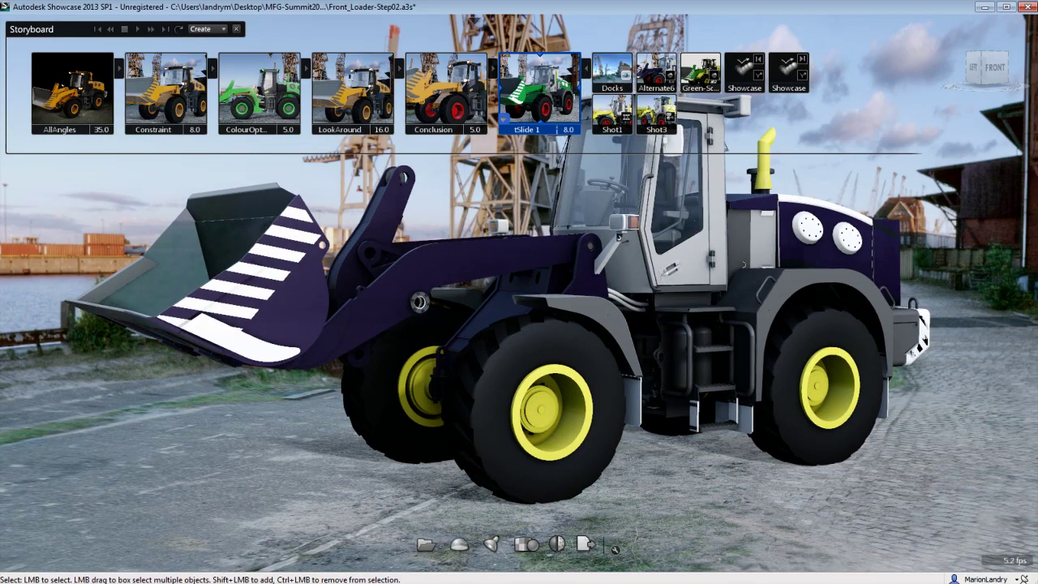
Try the Green-Scoop, Red weels and Yellow alternatives, ending on yellow body with red wheels.
{"action": "mouse_move", "coordinate": [405, 440]}
{"action": "left_mouse_down"}
{"action": "mouse_move", "coordinate": [527, 339]}
{"action": "mouse_move", "coordinate": [688, 451]}
{"action": "left_mouse_up"}
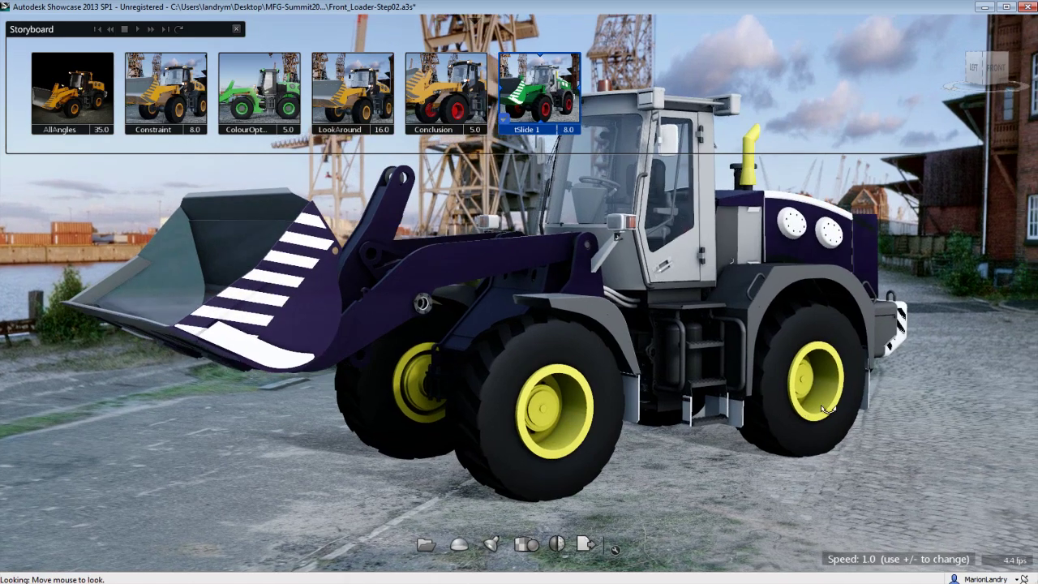
{"action": "left_click_drag", "start_coordinate": [688, 451], "coordinate": [931, 397]}
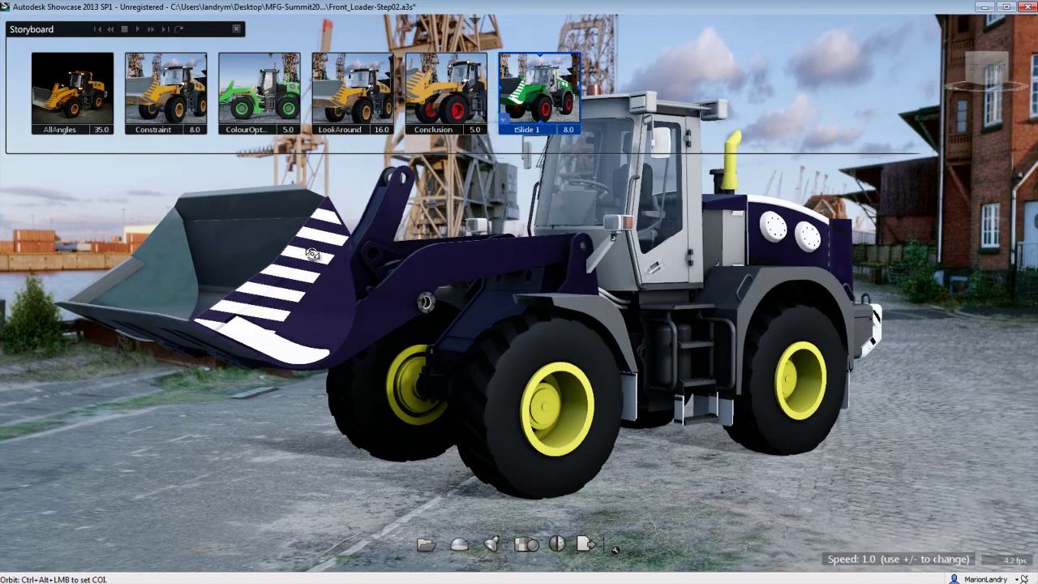
{"action": "key", "text": "l"}
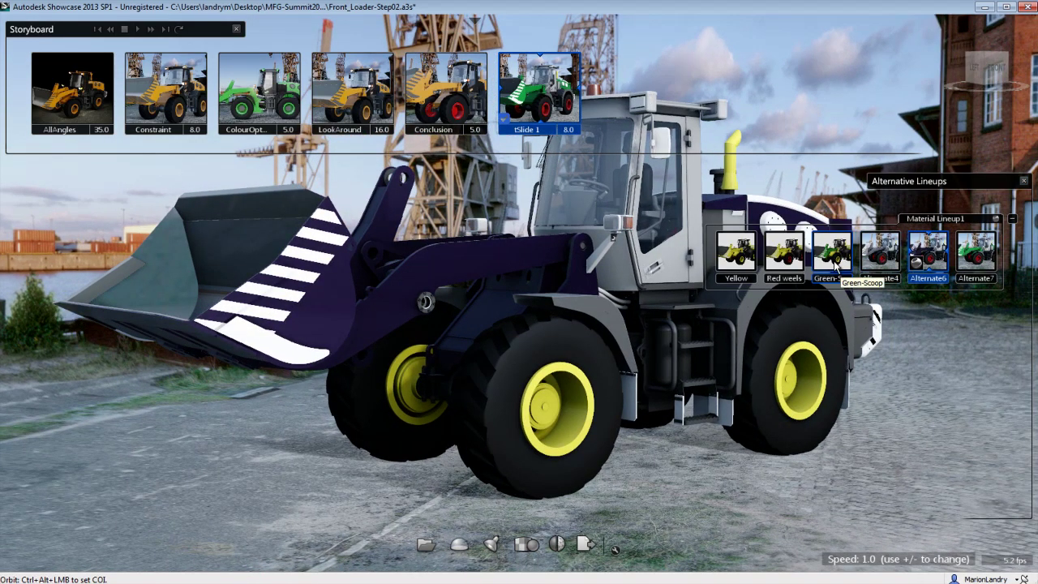
{"action": "left_click", "coordinate": [835, 263]}
{"action": "left_click", "coordinate": [785, 260]}
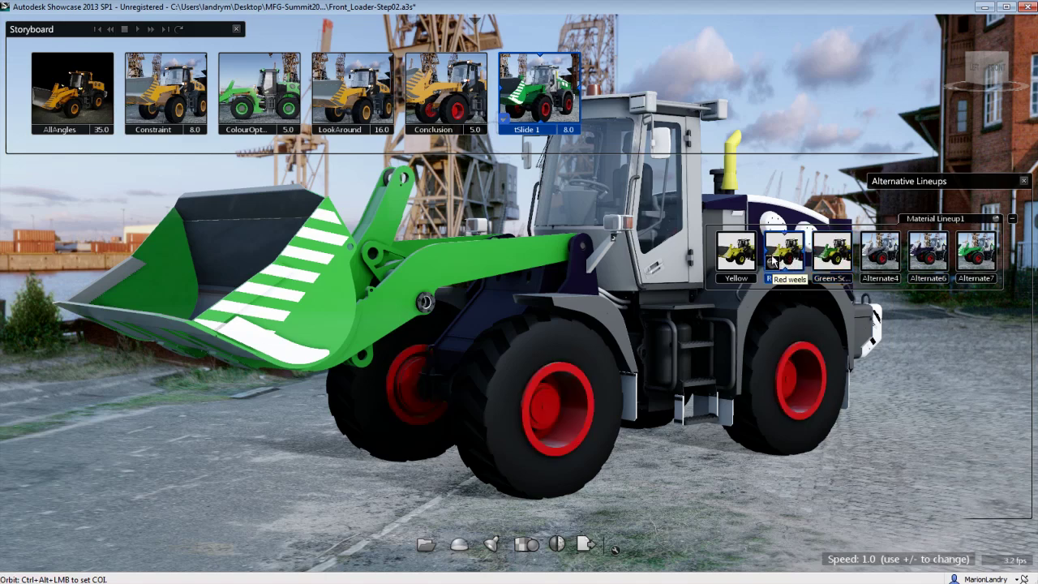
{"action": "left_click", "coordinate": [750, 261]}
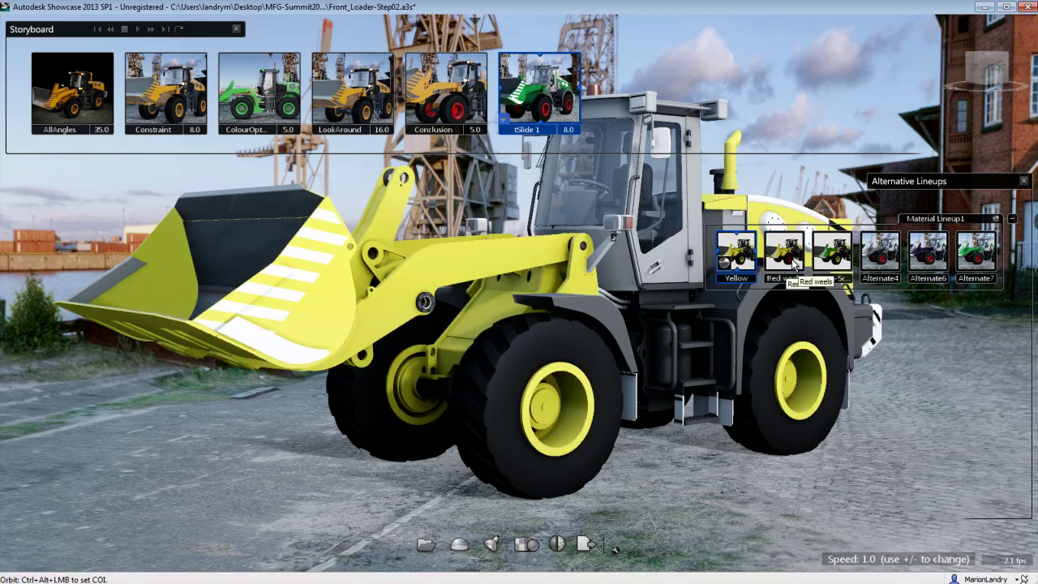
{"action": "left_click", "coordinate": [785, 261]}
Play the behaviors forward and in reverse, visit Shot1 and Shot3, and toggle look mode.
{"action": "key", "text": "b"}
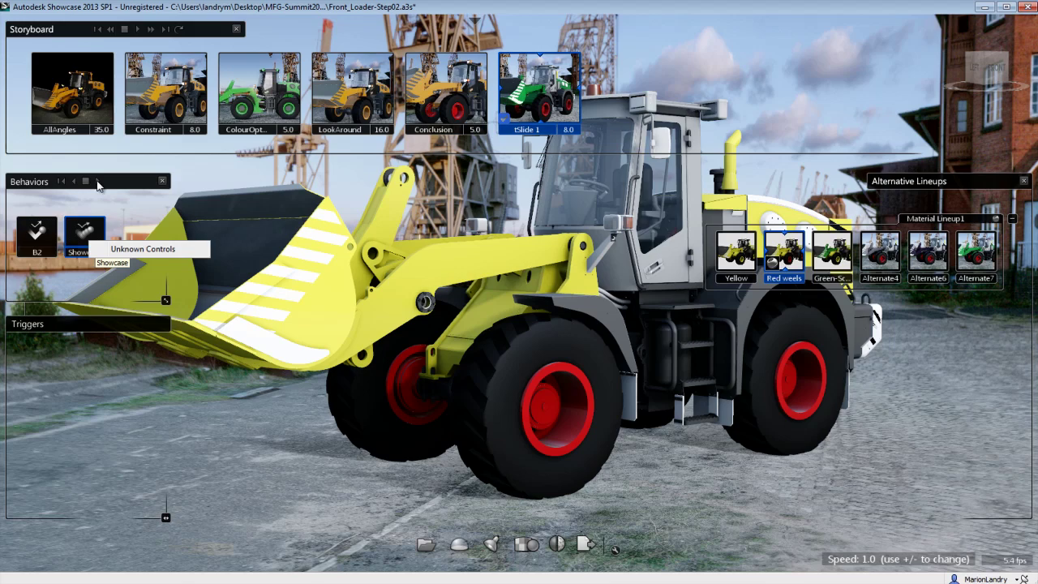
{"action": "left_click", "coordinate": [97, 182]}
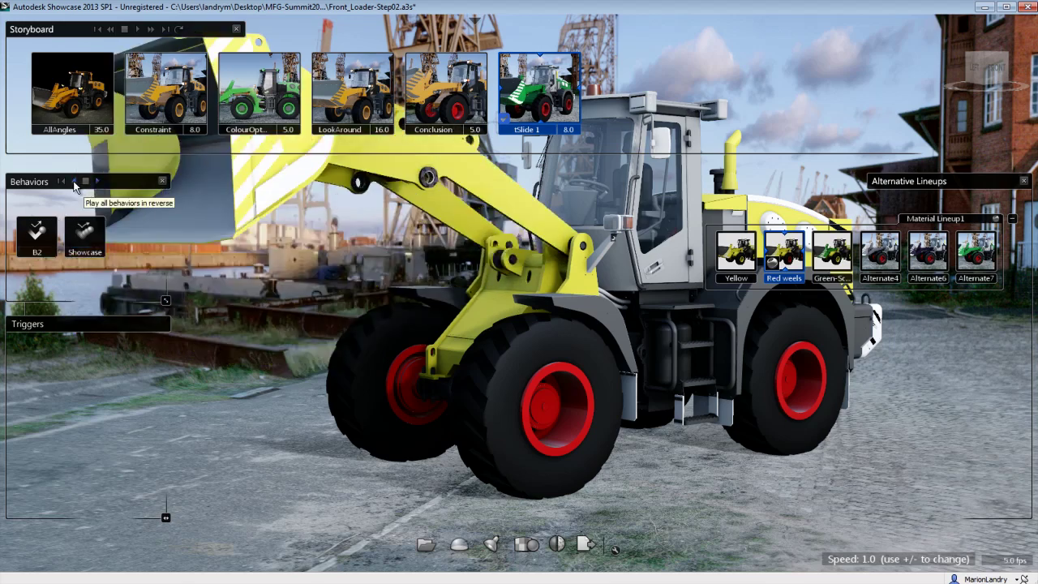
{"action": "left_click", "coordinate": [74, 185]}
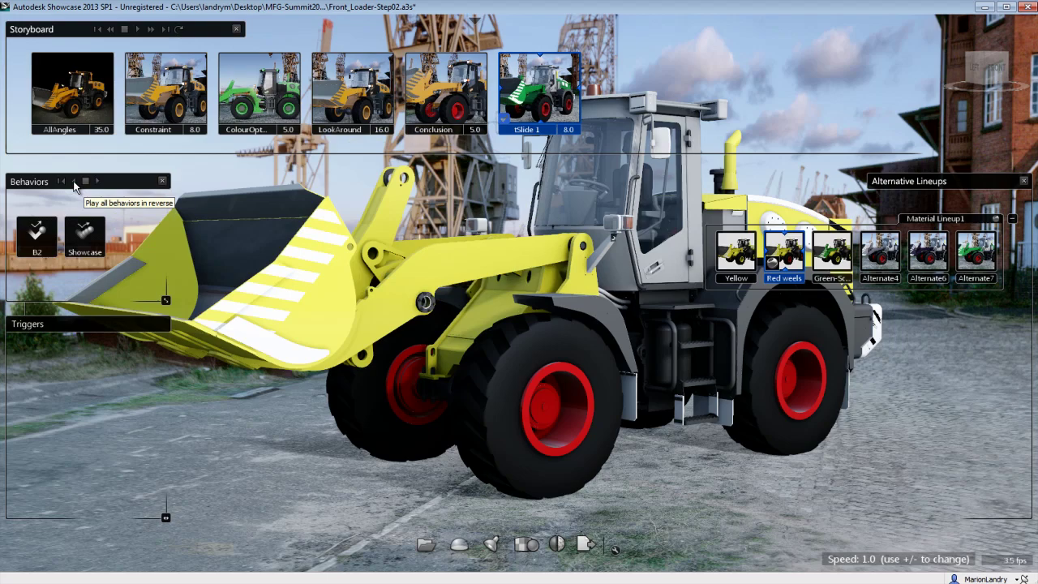
{"action": "left_click", "coordinate": [278, 243]}
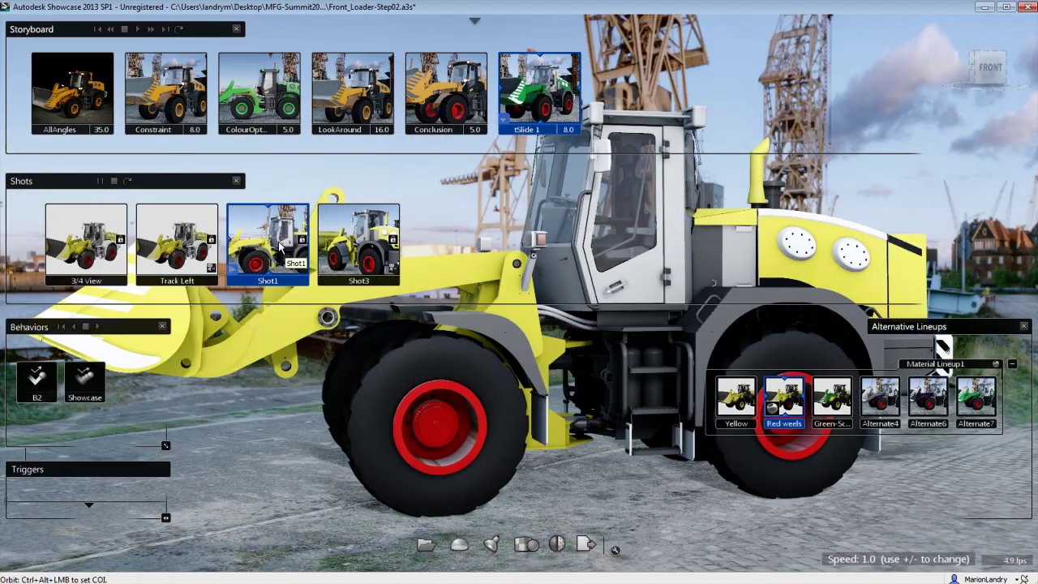
{"action": "left_click", "coordinate": [361, 243]}
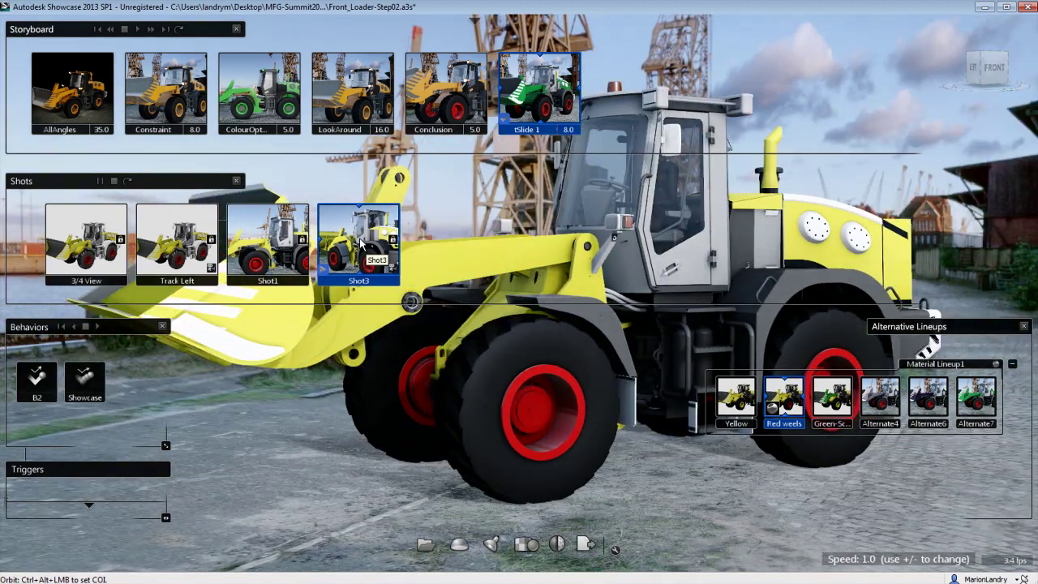
{"action": "key", "text": "l"}
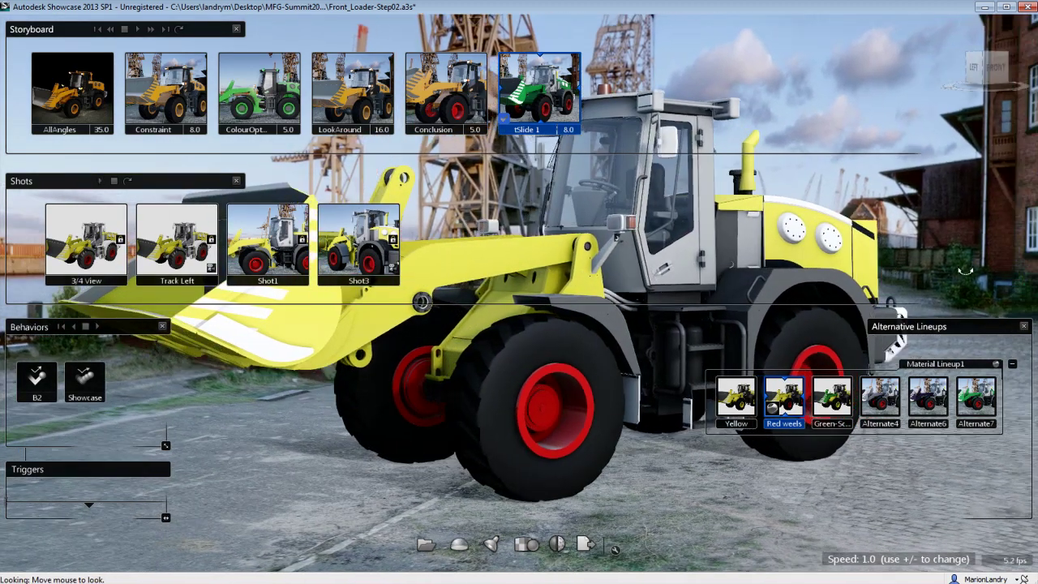
{"action": "key", "text": "o"}
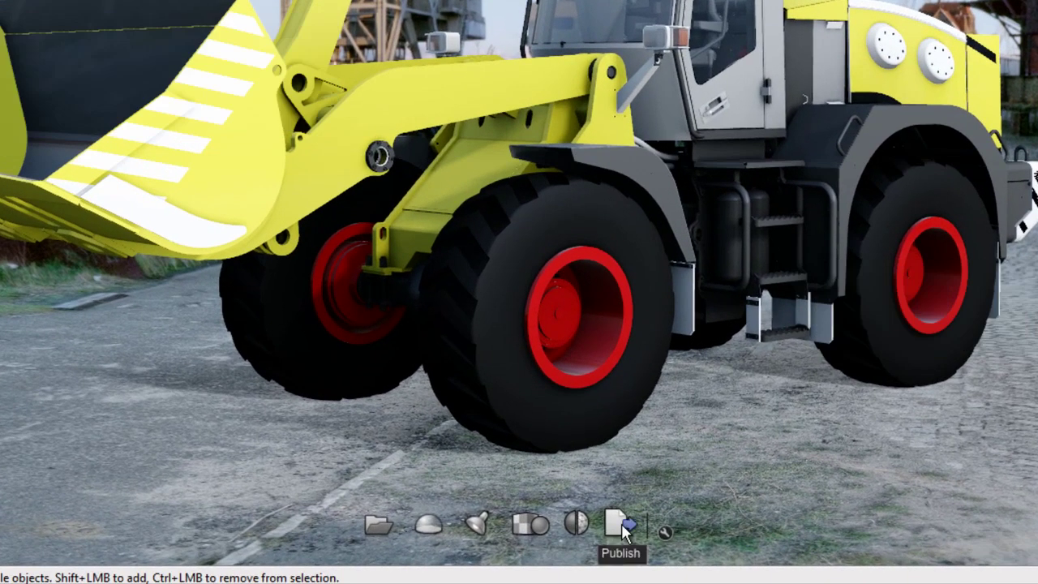
Start publishing an image, keeping the viewport resolution as the image size.
{"action": "left_click", "coordinate": [624, 531]}
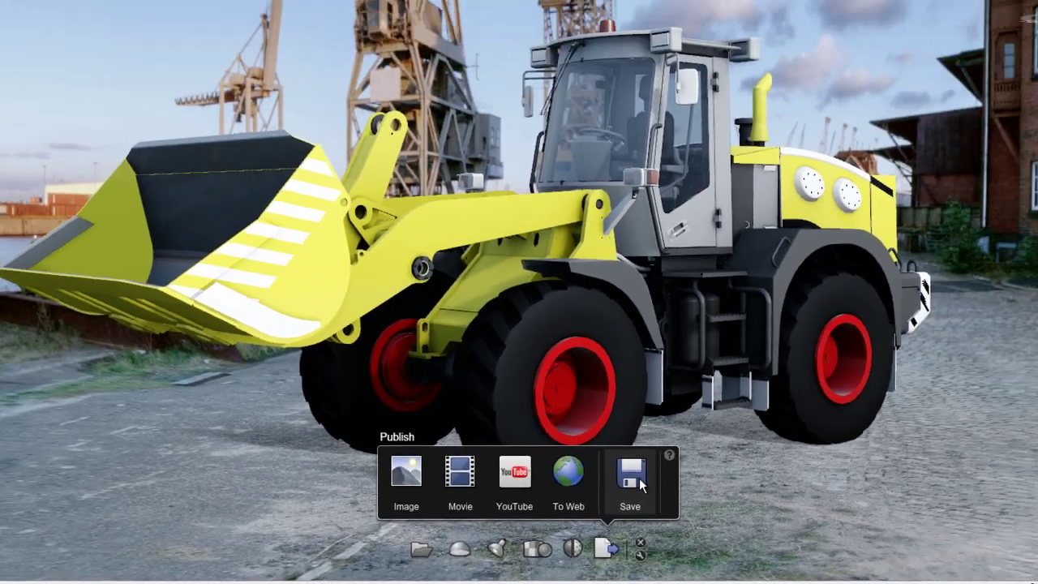
{"action": "left_click", "coordinate": [423, 491]}
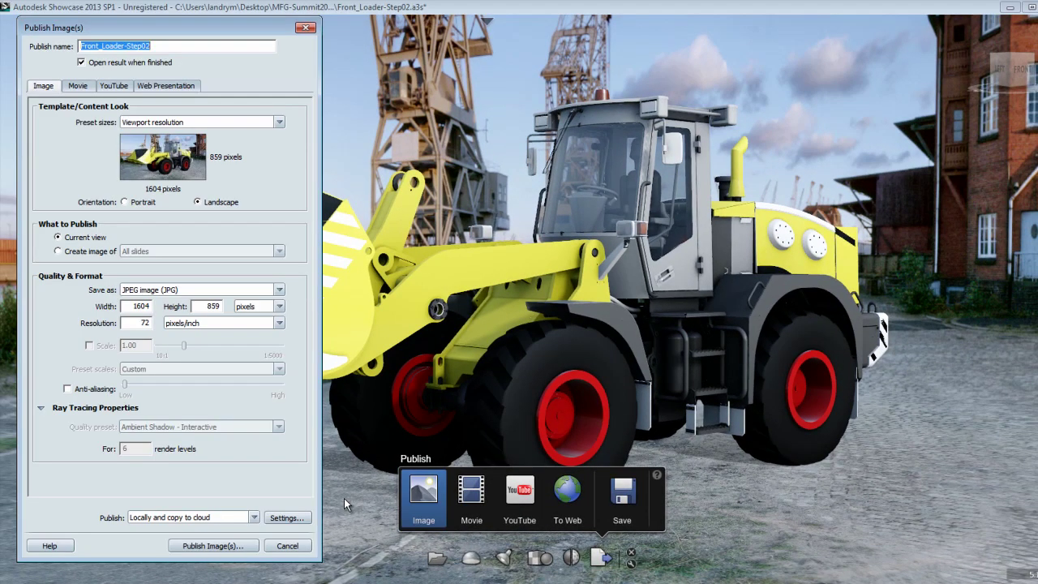
{"action": "left_click", "coordinate": [279, 123]}
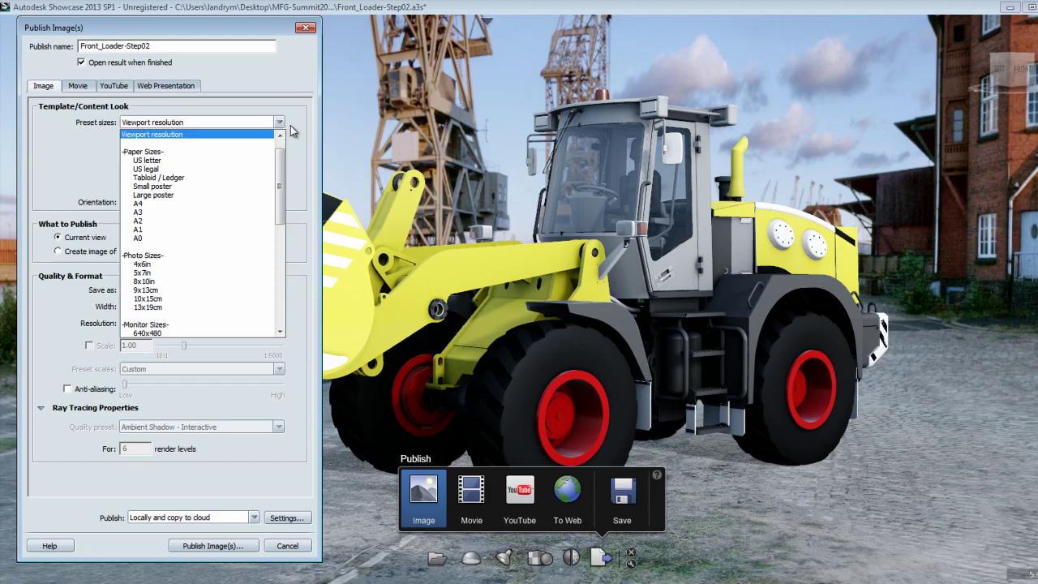
{"action": "left_click", "coordinate": [172, 134]}
Review the Movie, YouTube and Web publishing options, then return to Image.
{"action": "left_click", "coordinate": [81, 89]}
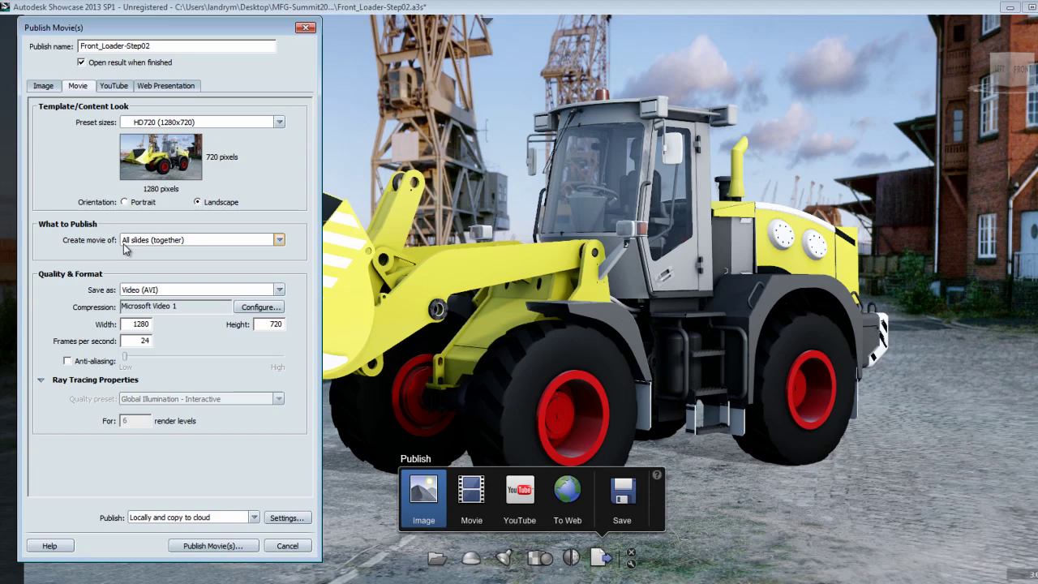
{"action": "left_click", "coordinate": [279, 240]}
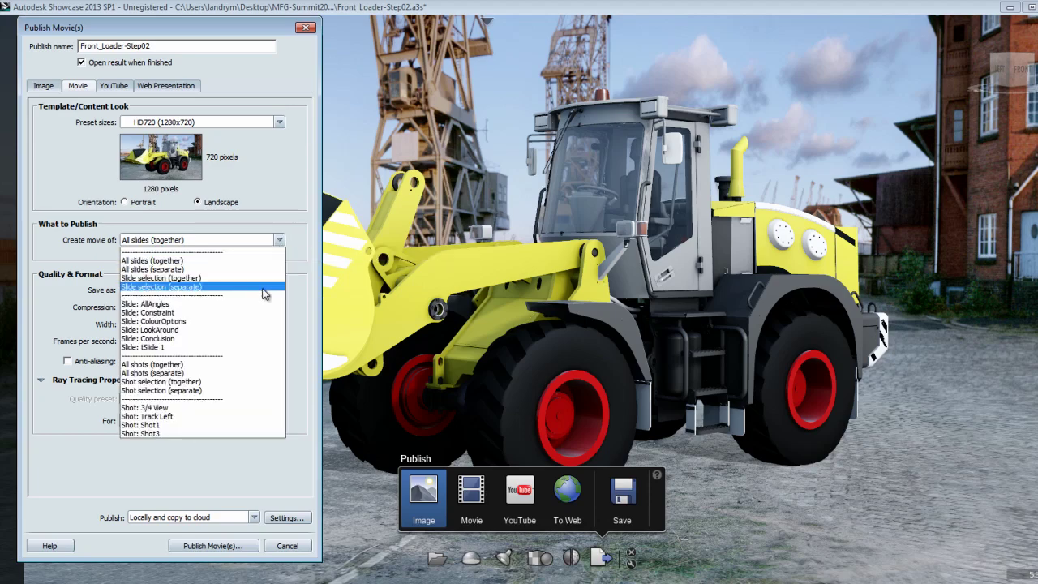
{"action": "left_click", "coordinate": [249, 367]}
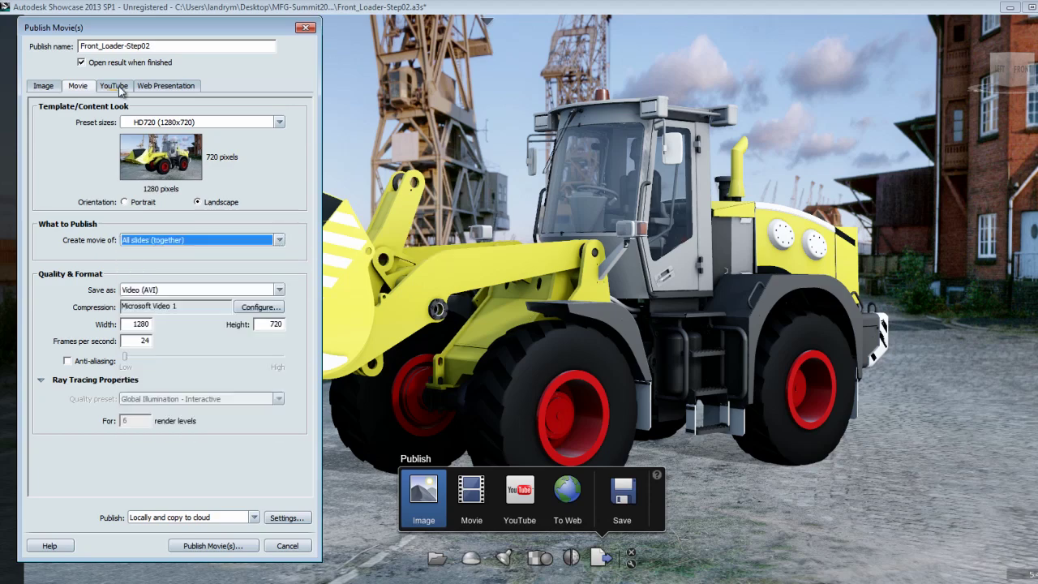
{"action": "left_click", "coordinate": [118, 88]}
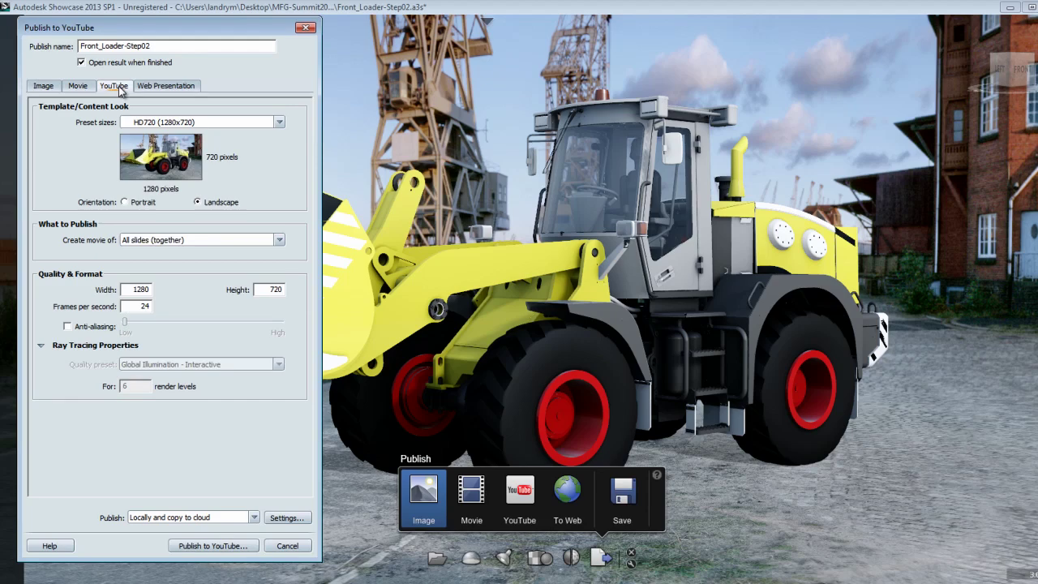
{"action": "left_click", "coordinate": [158, 87]}
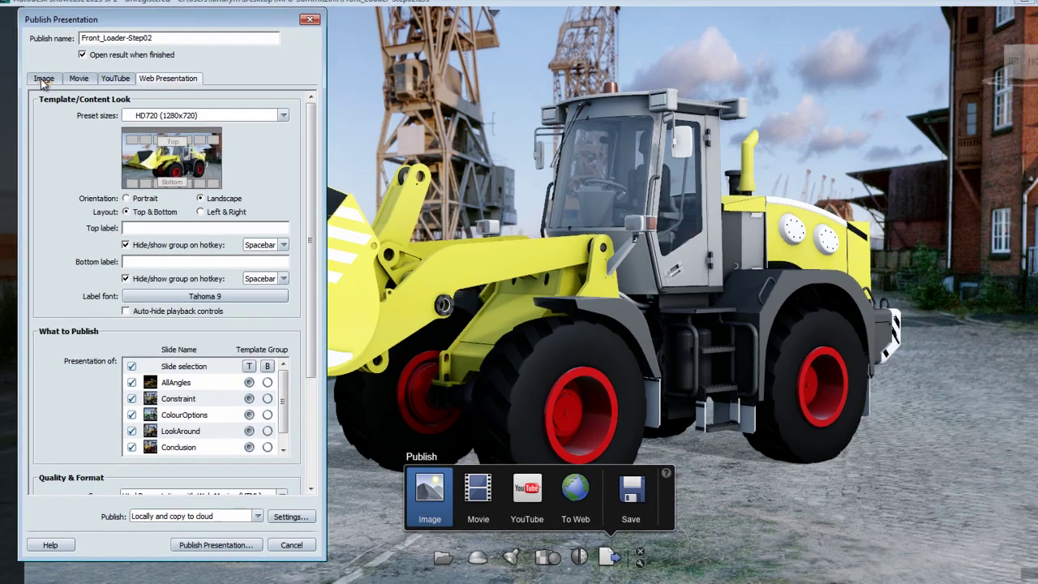
{"action": "left_click", "coordinate": [43, 85]}
Publish the JPEG locally with a cloud copy, saving it under the suggested name.
{"action": "left_click", "coordinate": [657, 374]}
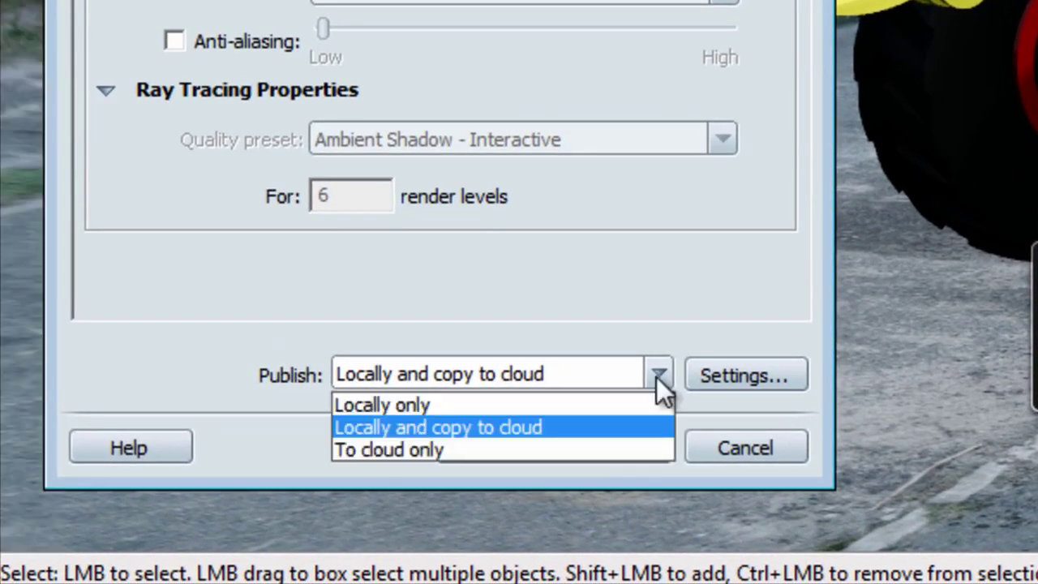
{"action": "left_click", "coordinate": [630, 428]}
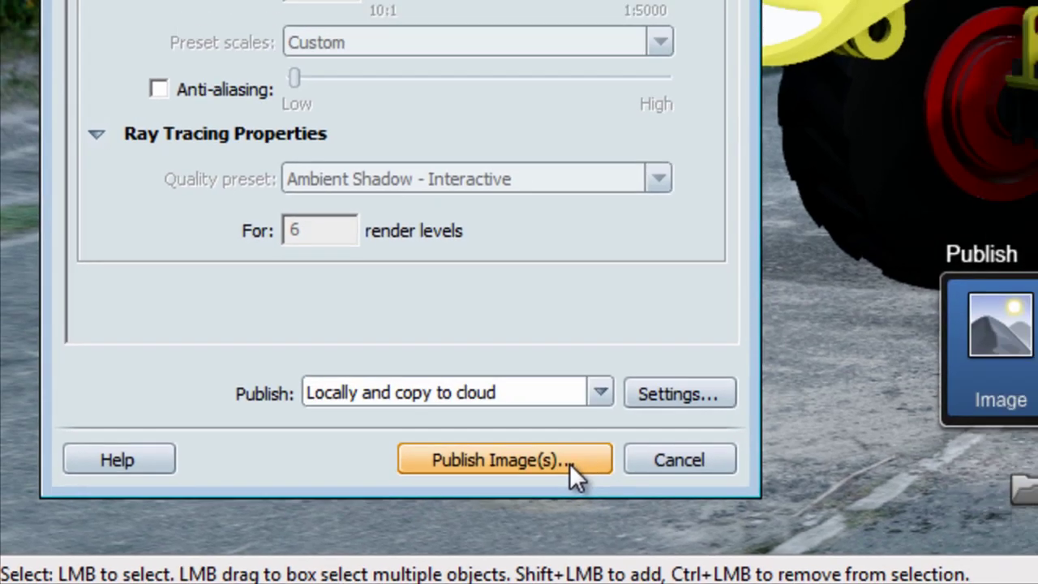
{"action": "left_click", "coordinate": [626, 451]}
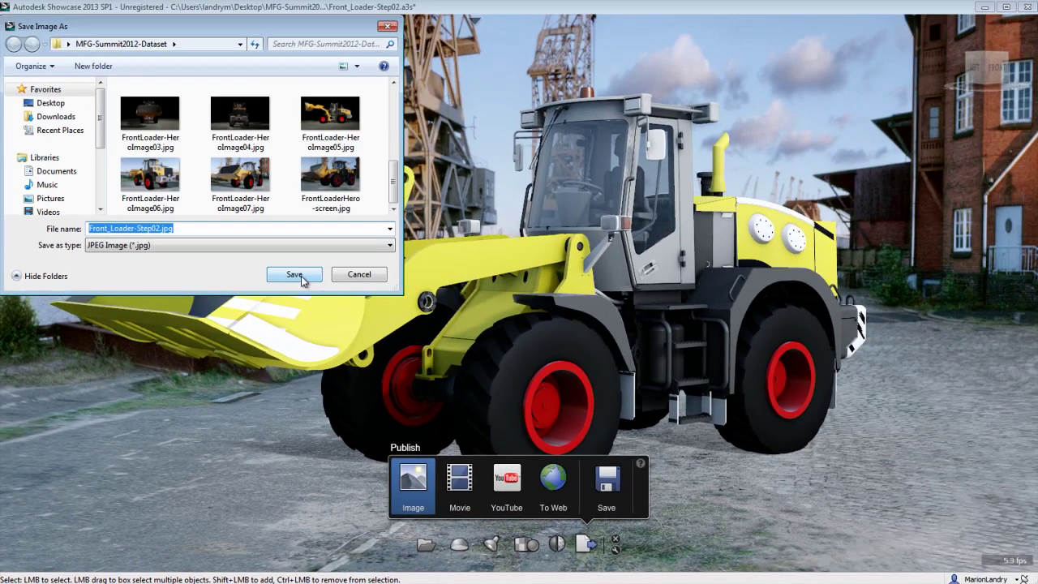
{"action": "left_click", "coordinate": [301, 276]}
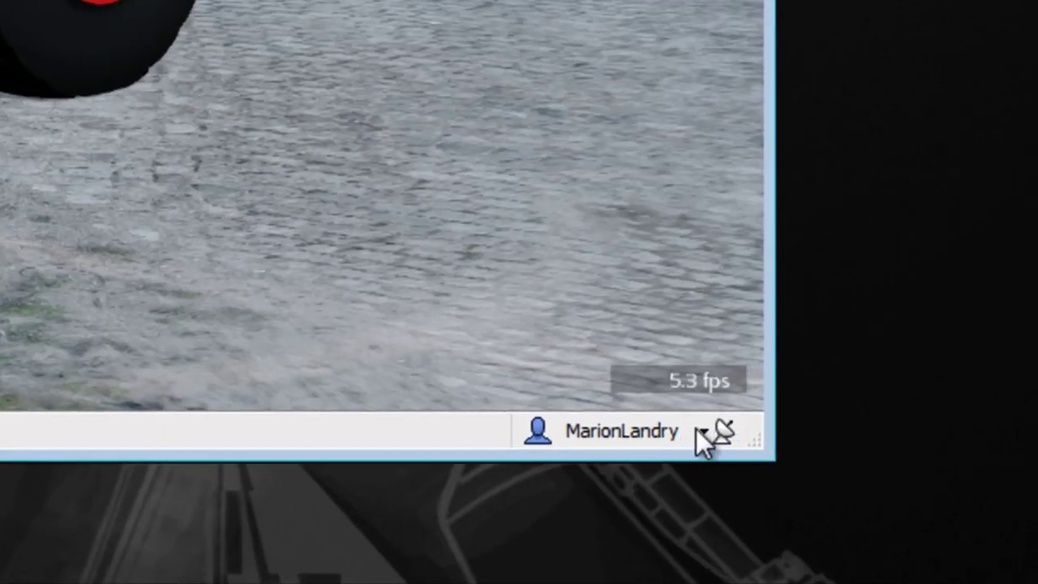
{"action": "left_click", "coordinate": [703, 431]}
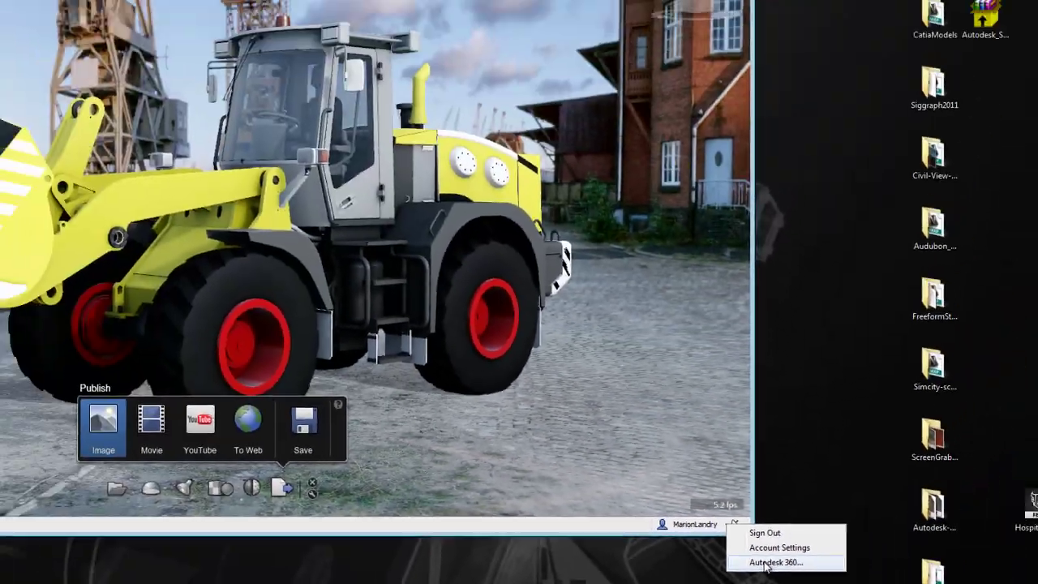
Open Autodesk 360 and preview FrontLoader-HeroImage01.jpg from Front-Loader-Images at full size.
{"action": "left_click", "coordinate": [799, 529]}
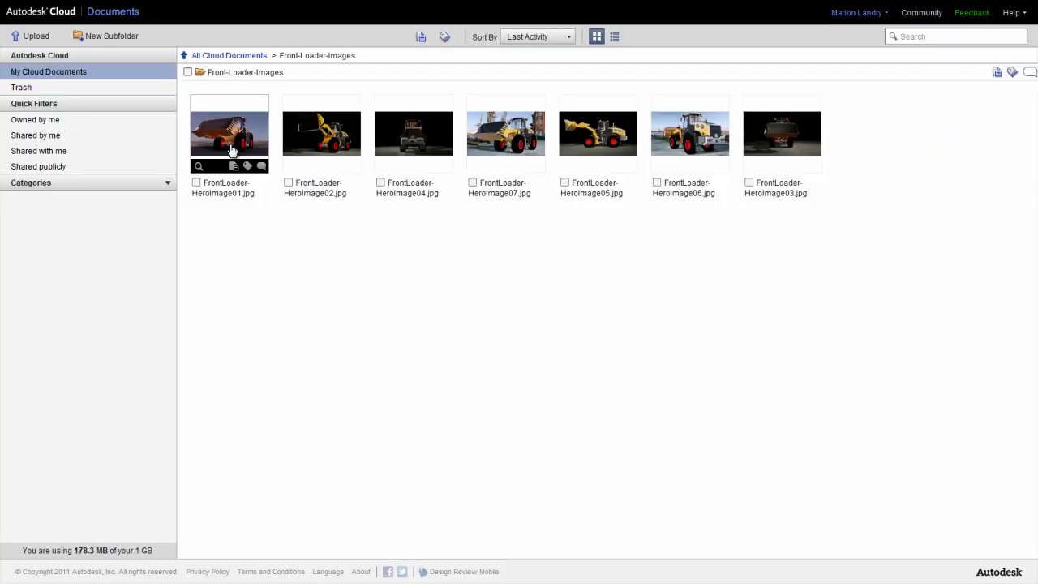
{"action": "left_click", "coordinate": [231, 150]}
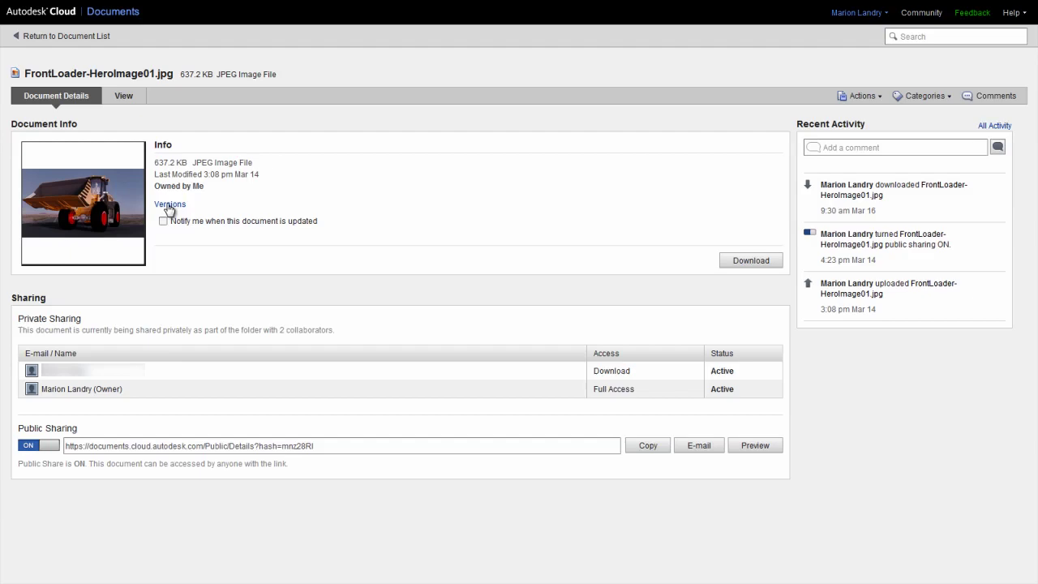
{"action": "left_click", "coordinate": [33, 254]}
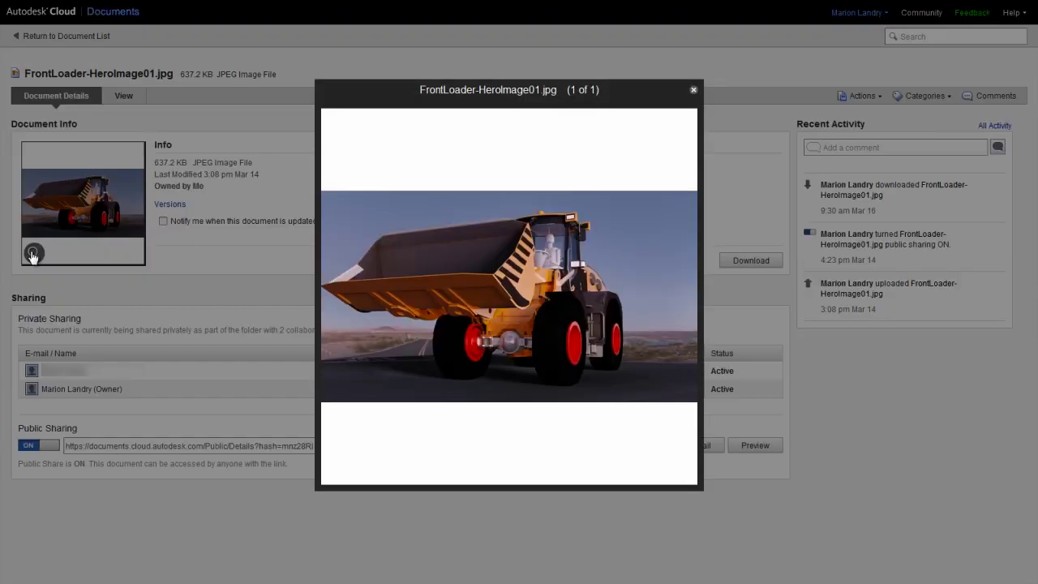